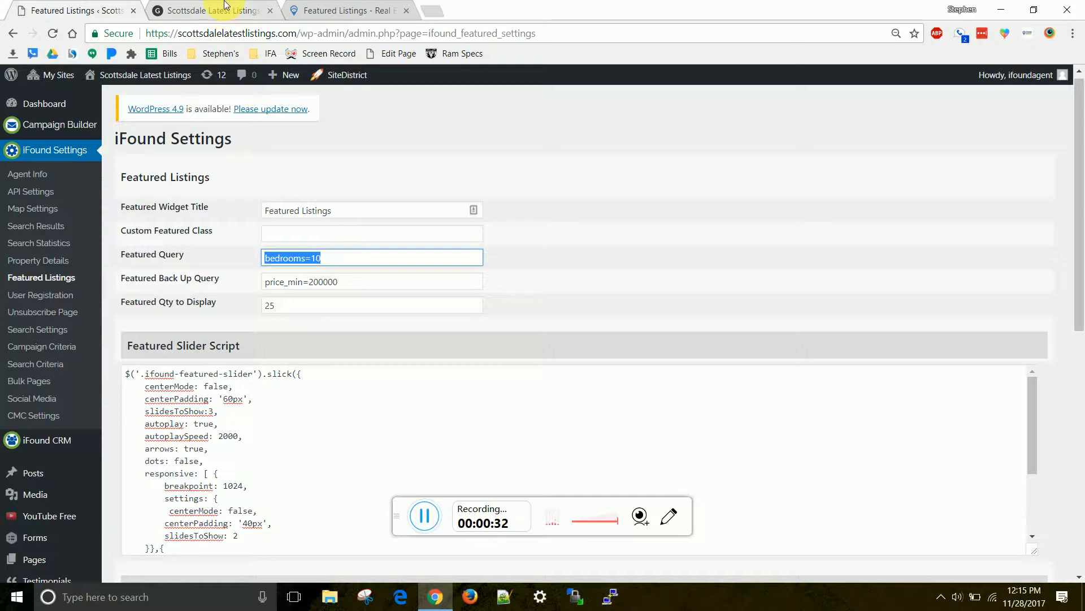
Browse the Featured Listings query type examples in the knowledgebase article
{"action": "left_click", "coordinate": [319, 10]}
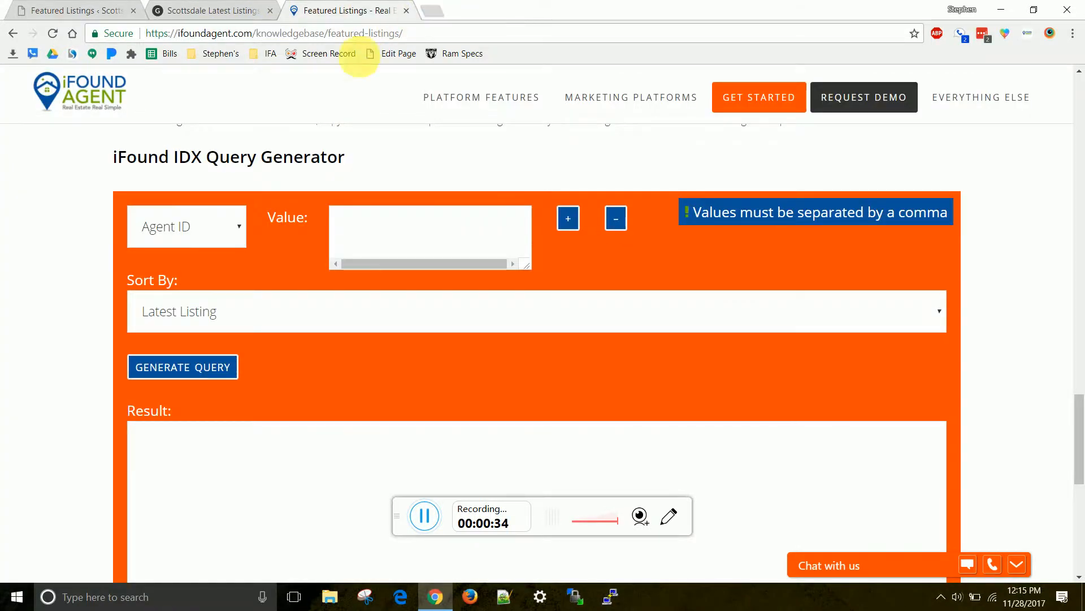
{"action": "scroll", "coordinate": [325, 125], "scroll_direction": "up", "scroll_amount": 15}
{"action": "scroll", "coordinate": [326, 146], "scroll_direction": "up", "scroll_amount": 6}
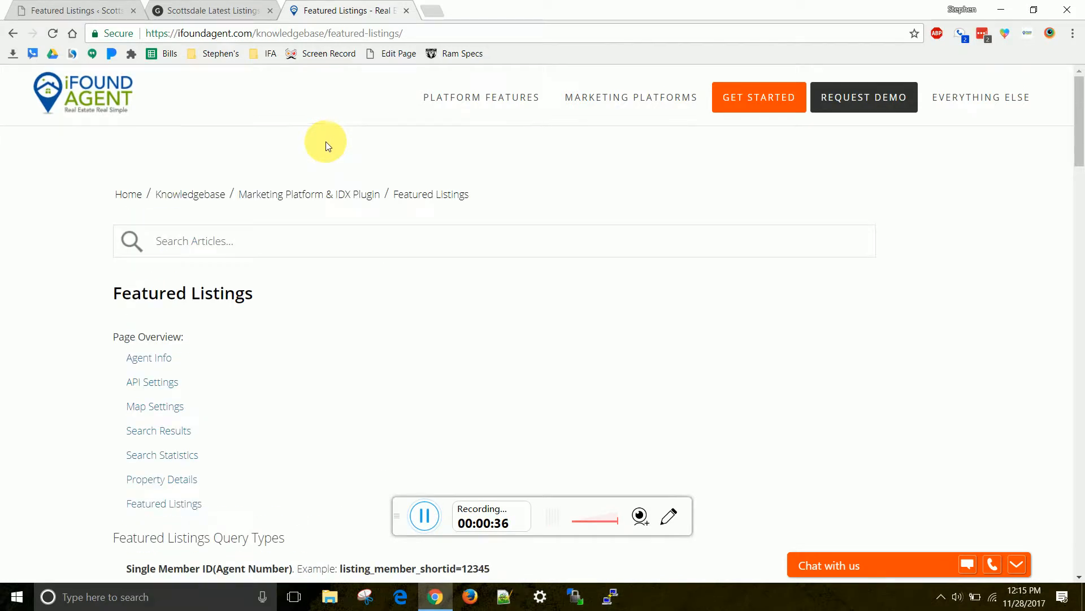
{"action": "left_click_drag", "start_coordinate": [115, 294], "coordinate": [287, 300]}
{"action": "scroll", "coordinate": [339, 294], "scroll_direction": "down", "scroll_amount": 4}
{"action": "scroll", "coordinate": [355, 291], "scroll_direction": "up", "scroll_amount": 4}
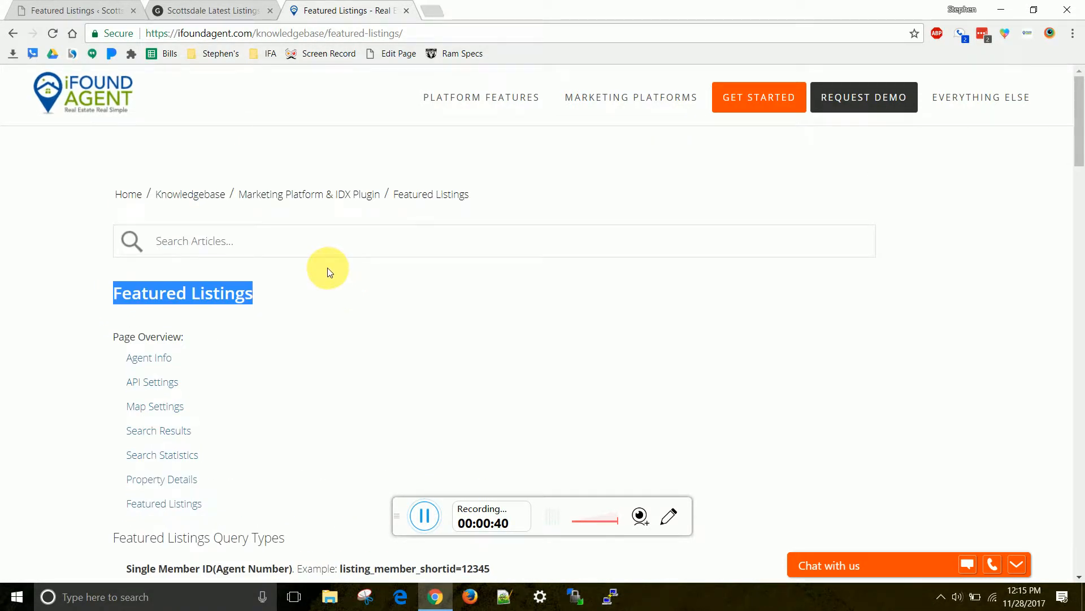
{"action": "scroll", "coordinate": [330, 272], "scroll_direction": "down", "scroll_amount": 3}
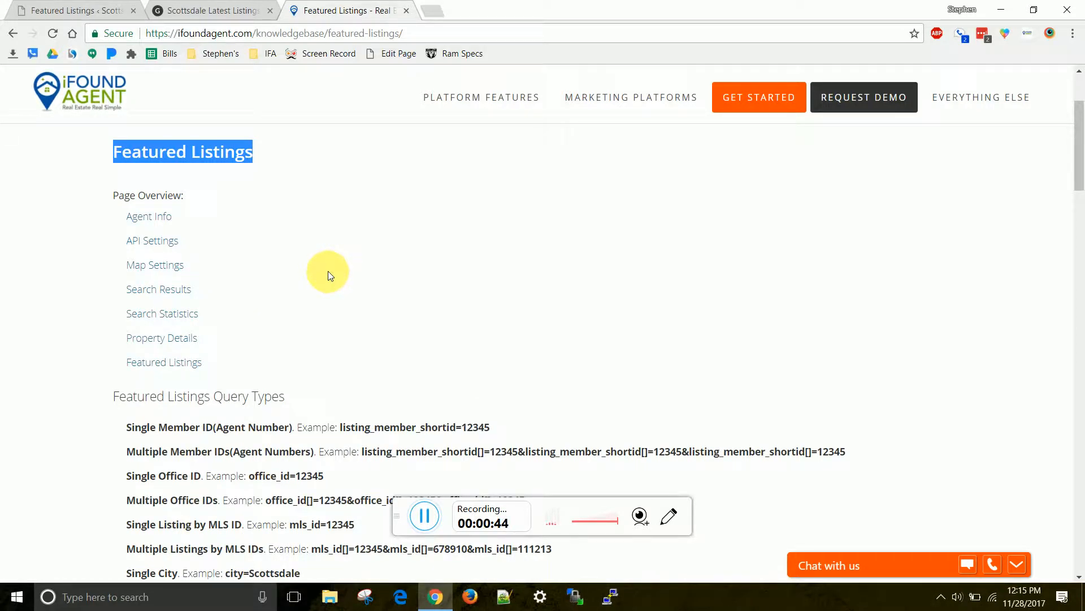
{"action": "scroll", "coordinate": [328, 270], "scroll_direction": "down", "scroll_amount": 5}
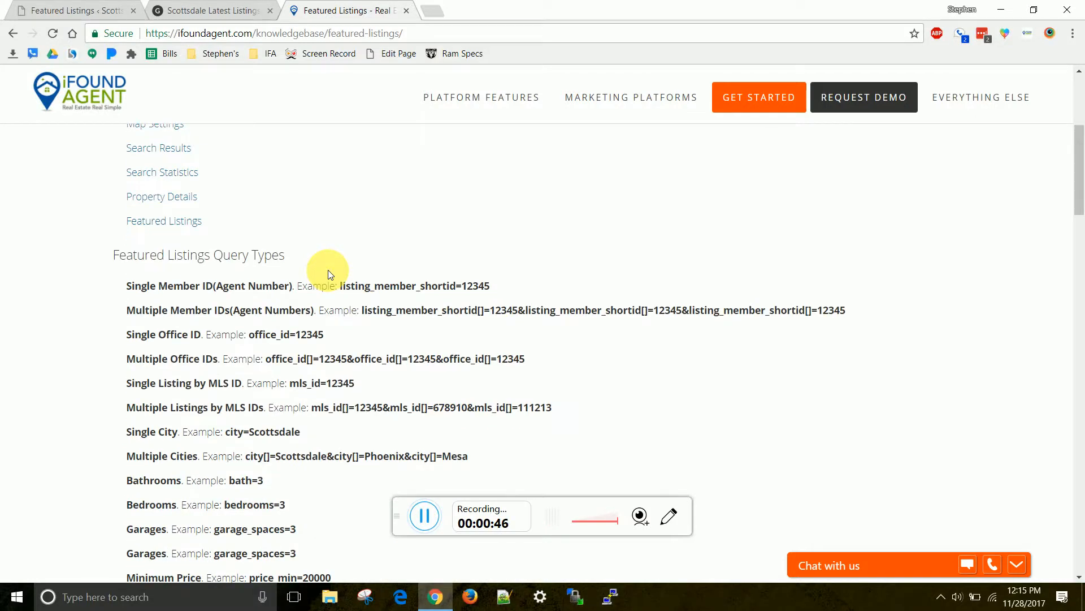
{"action": "scroll", "coordinate": [329, 275], "scroll_direction": "up", "scroll_amount": 3}
{"action": "scroll", "coordinate": [300, 277], "scroll_direction": "down", "scroll_amount": 3}
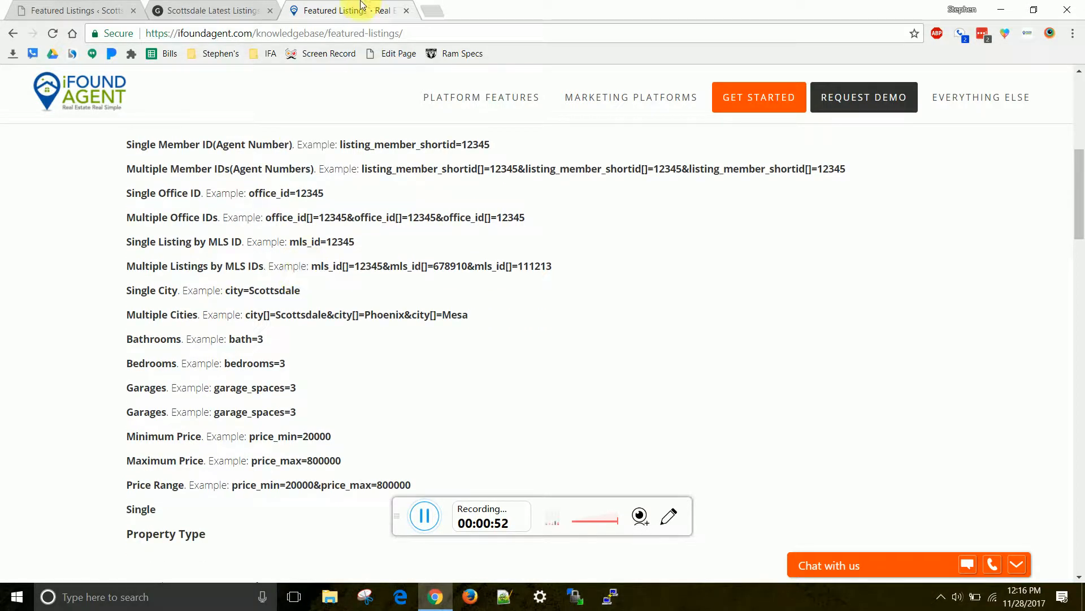
Note the current Featured Query bedrooms=10, then select the example listing_member_shortid=12345
{"action": "left_click", "coordinate": [242, 10]}
{"action": "left_click", "coordinate": [68, 13]}
{"action": "left_click", "coordinate": [334, 259]}
{"action": "left_click_drag", "start_coordinate": [333, 259], "coordinate": [235, 255]}
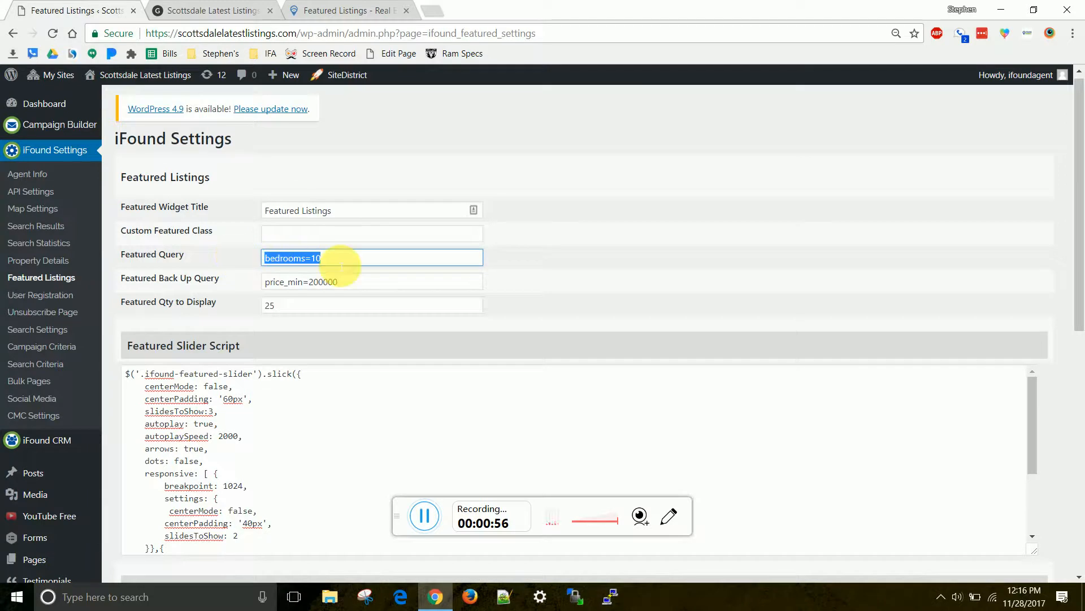
{"action": "left_click", "coordinate": [355, 13]}
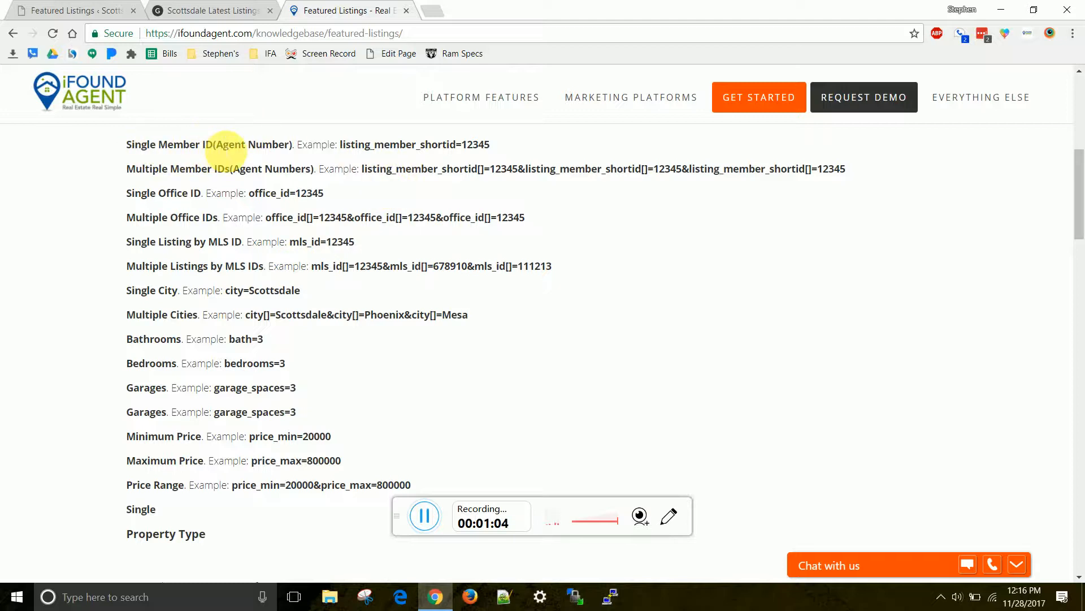
{"action": "left_click_drag", "start_coordinate": [340, 145], "coordinate": [464, 147]}
{"action": "key", "text": "ctrl+c"}
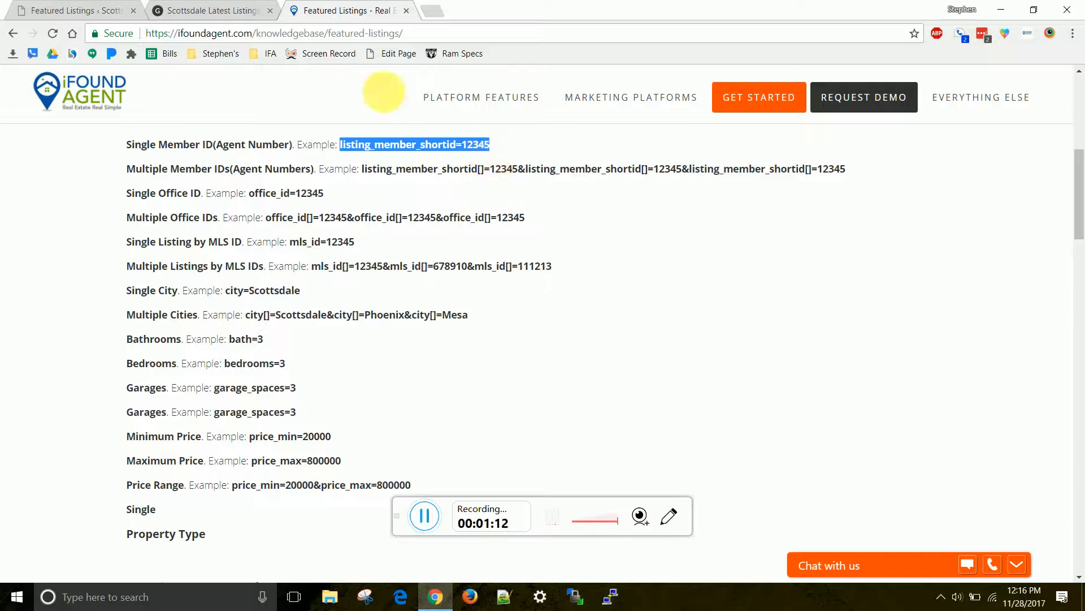
Paste listing_member_shortid= into Featured Query, replacing 12345 with the agent's own ID
{"action": "left_click", "coordinate": [212, 11]}
{"action": "left_click", "coordinate": [129, 7]}
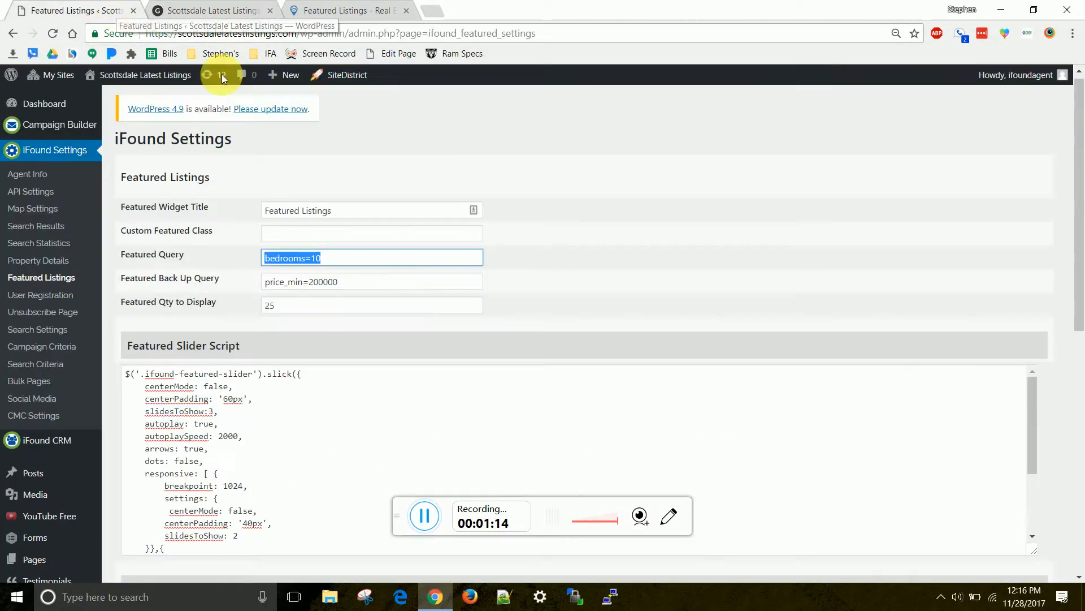
{"action": "key", "text": "ctrl+v"}
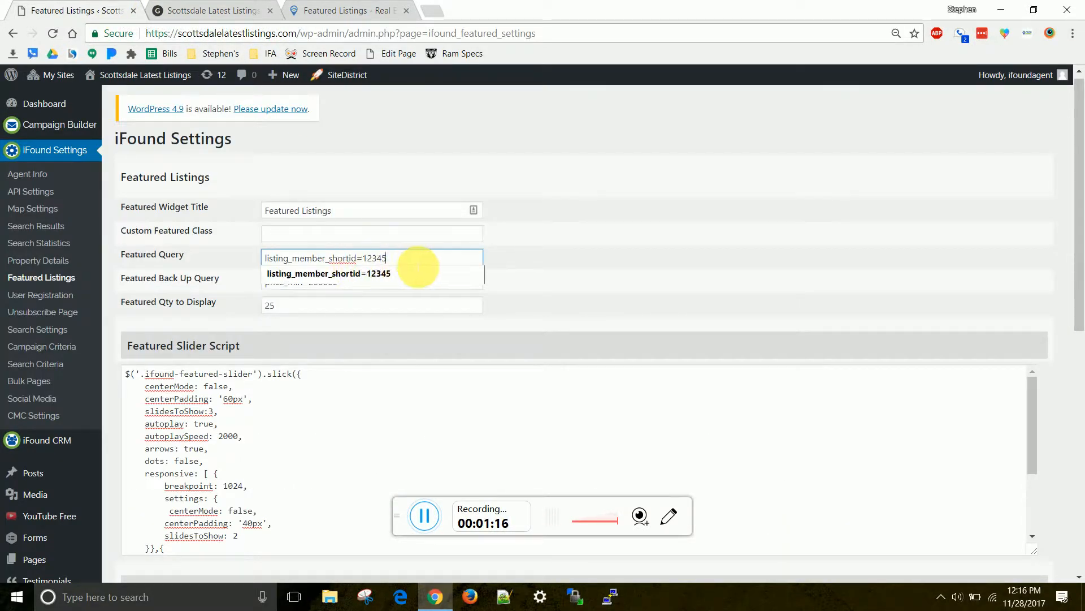
{"action": "key", "text": "BackSpace"}
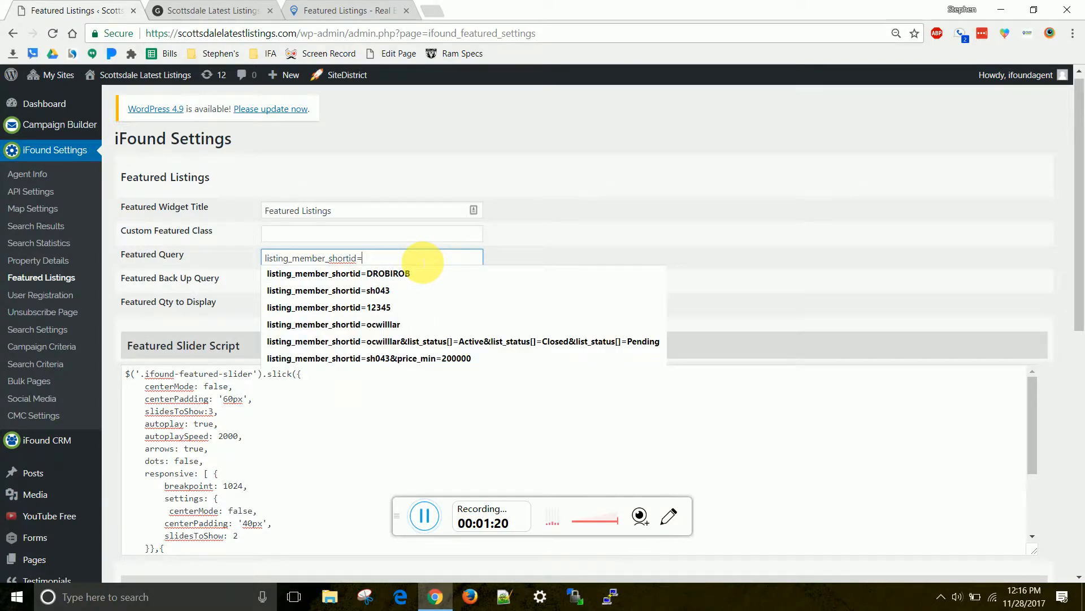
{"action": "type", "text": "eo009"}
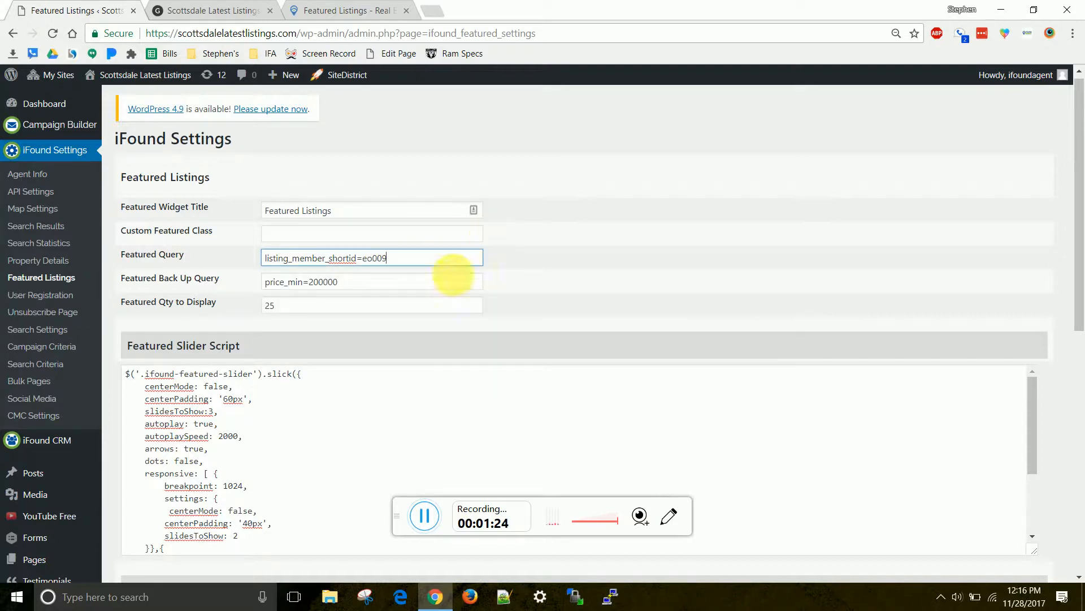
{"action": "key", "text": "shift+Left"}
{"action": "key", "text": "shift+Left"}
{"action": "key", "text": "shift+Left"}
{"action": "key", "text": "ctrl+a"}
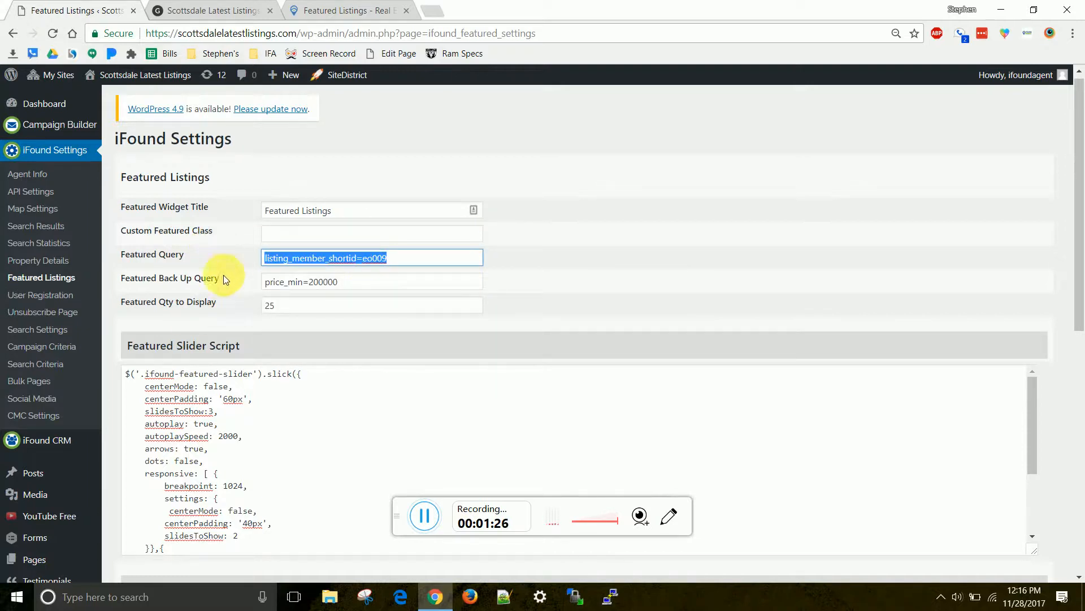
Highlight the Multiple Member IDs query type and its example query
{"action": "left_click", "coordinate": [353, 8]}
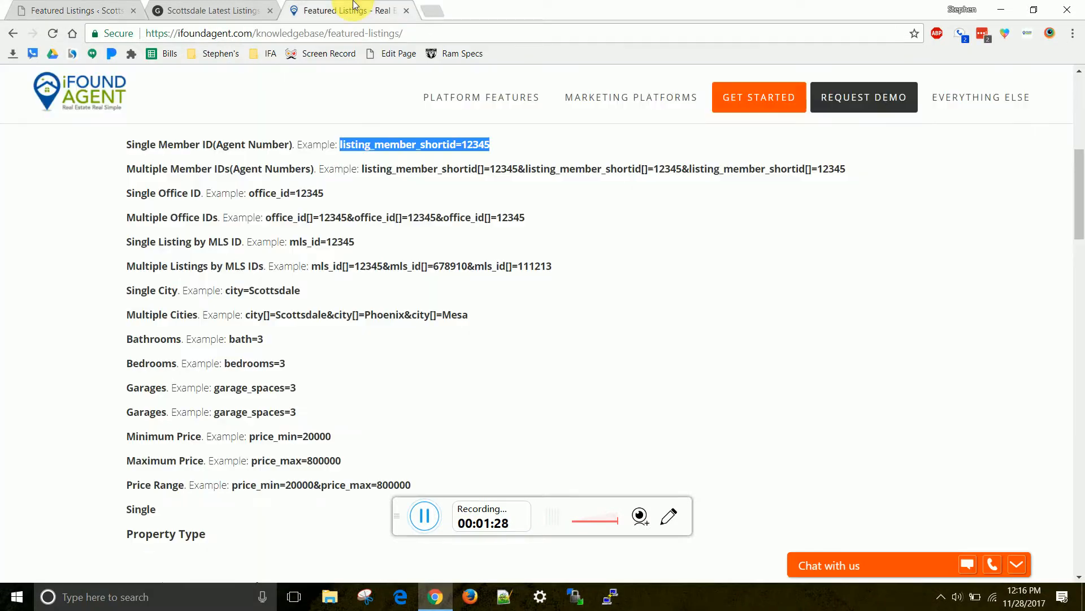
{"action": "left_click", "coordinate": [125, 176]}
{"action": "left_click_drag", "start_coordinate": [125, 177], "coordinate": [233, 169]}
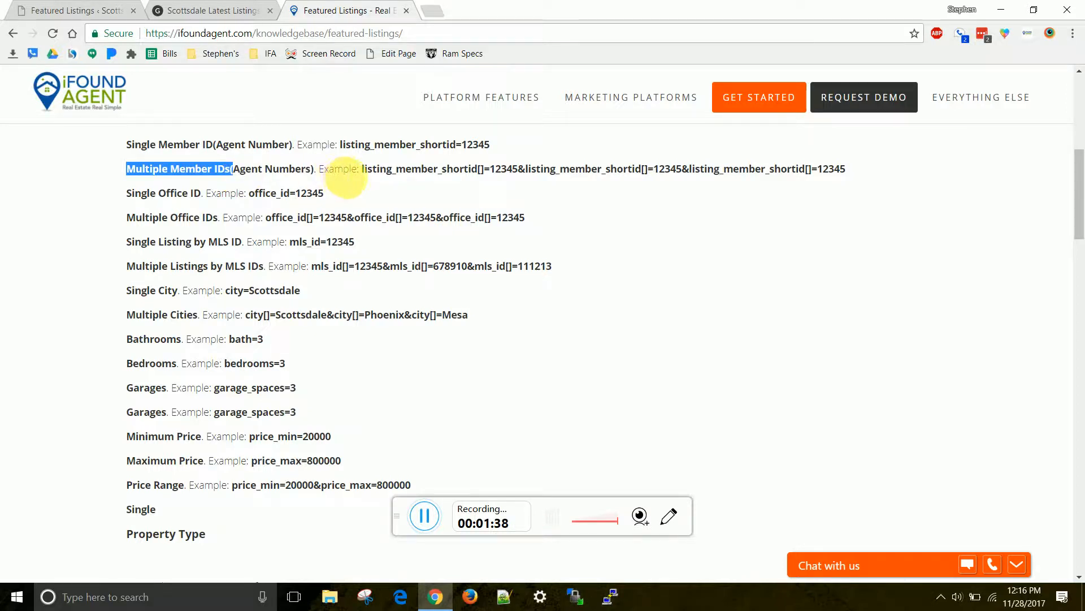
{"action": "left_click_drag", "start_coordinate": [361, 170], "coordinate": [783, 182]}
{"action": "scroll", "coordinate": [477, 174], "scroll_direction": "down", "scroll_amount": 1}
{"action": "scroll", "coordinate": [367, 192], "scroll_direction": "up", "scroll_amount": 1}
Highlight the Multiple Office IDs and MLS ID query types, then scroll to the sort options
{"action": "left_click_drag", "start_coordinate": [126, 193], "coordinate": [202, 194]}
{"action": "left_click_drag", "start_coordinate": [126, 217], "coordinate": [227, 218]}
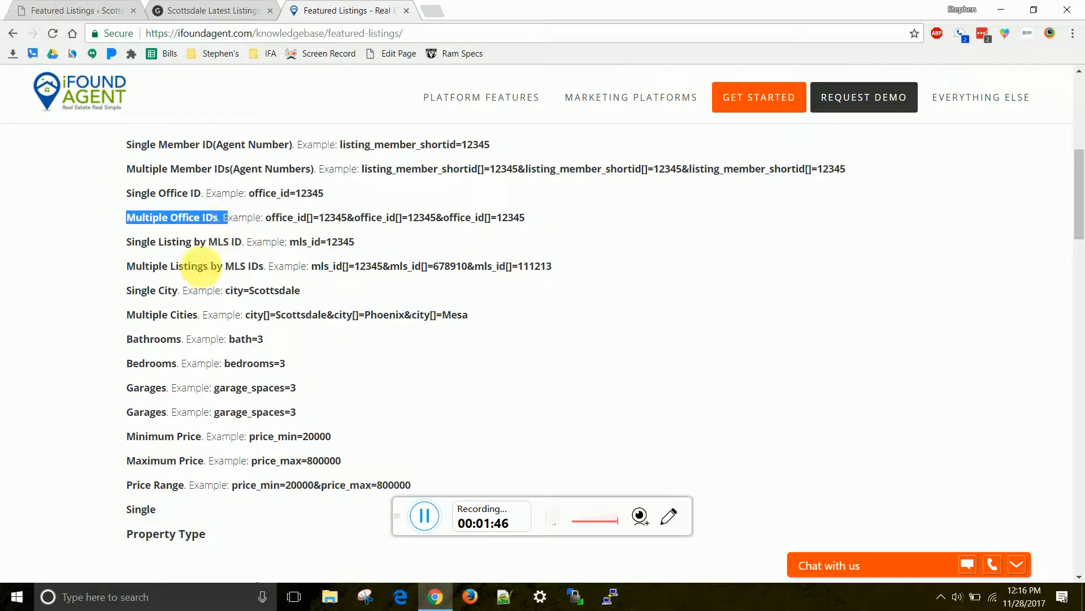
{"action": "left_click_drag", "start_coordinate": [124, 241], "coordinate": [338, 243]}
{"action": "left_click_drag", "start_coordinate": [126, 266], "coordinate": [320, 268]}
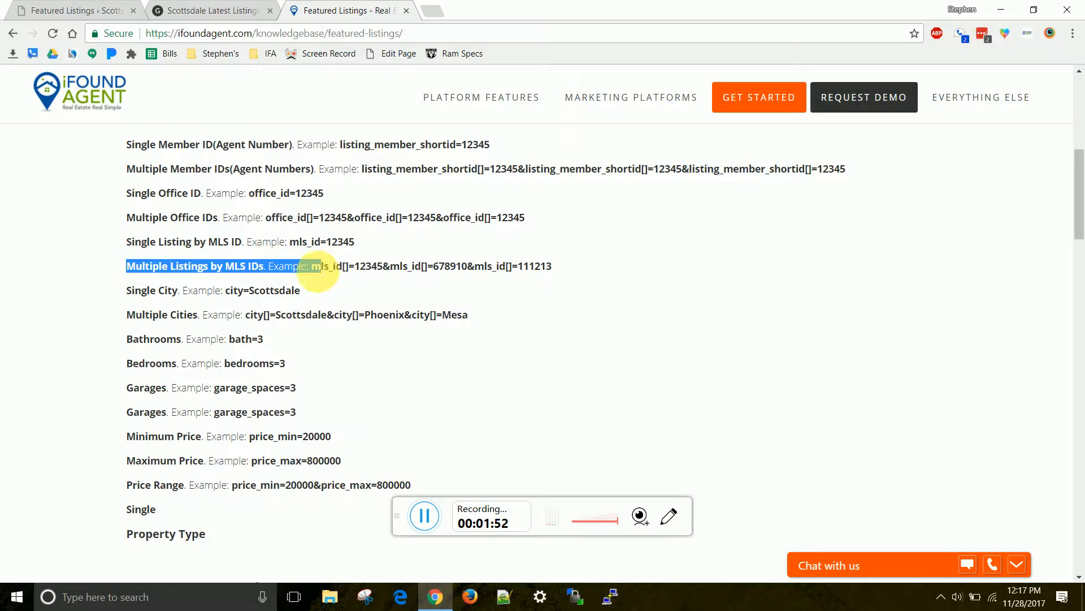
{"action": "scroll", "coordinate": [282, 277], "scroll_direction": "down", "scroll_amount": 1}
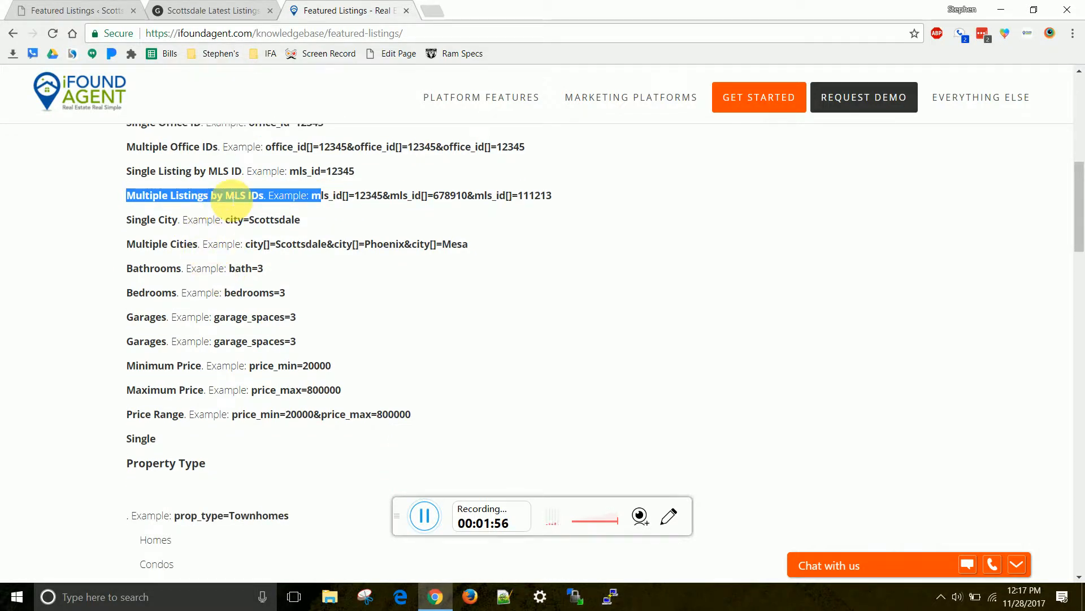
{"action": "scroll", "coordinate": [231, 195], "scroll_direction": "down", "scroll_amount": 7}
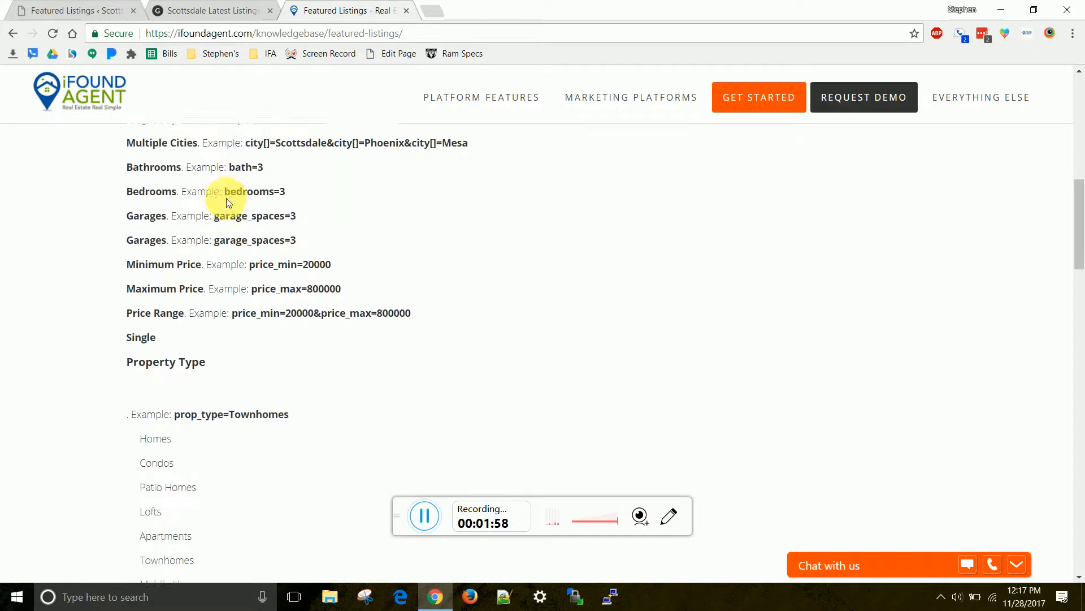
{"action": "scroll", "coordinate": [231, 205], "scroll_direction": "down", "scroll_amount": 2}
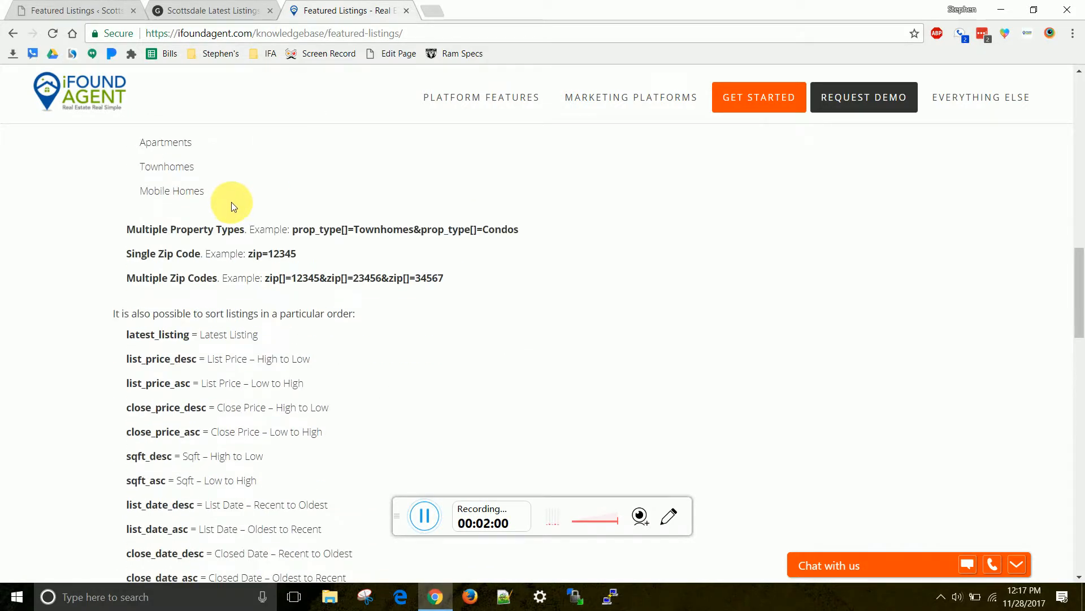
{"action": "scroll", "coordinate": [237, 207], "scroll_direction": "down", "scroll_amount": 11}
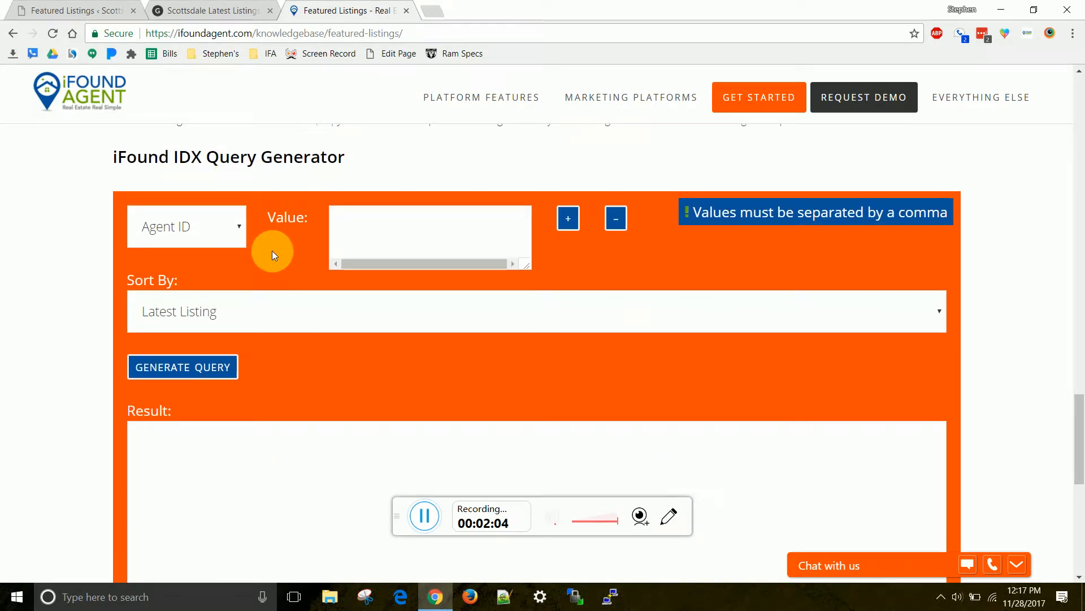
Generate an Agent ID query for az123 sorted by Latest Listing and copy the result
{"action": "scroll", "coordinate": [272, 250], "scroll_direction": "up", "scroll_amount": 4}
{"action": "scroll", "coordinate": [273, 249], "scroll_direction": "down", "scroll_amount": 3}
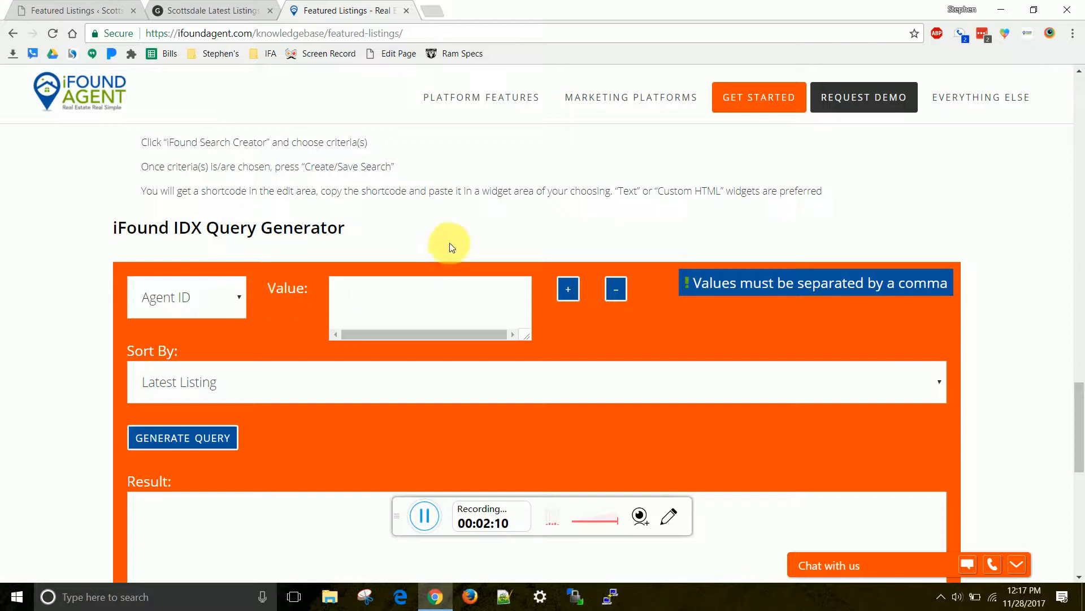
{"action": "scroll", "coordinate": [435, 249], "scroll_direction": "down", "scroll_amount": 1}
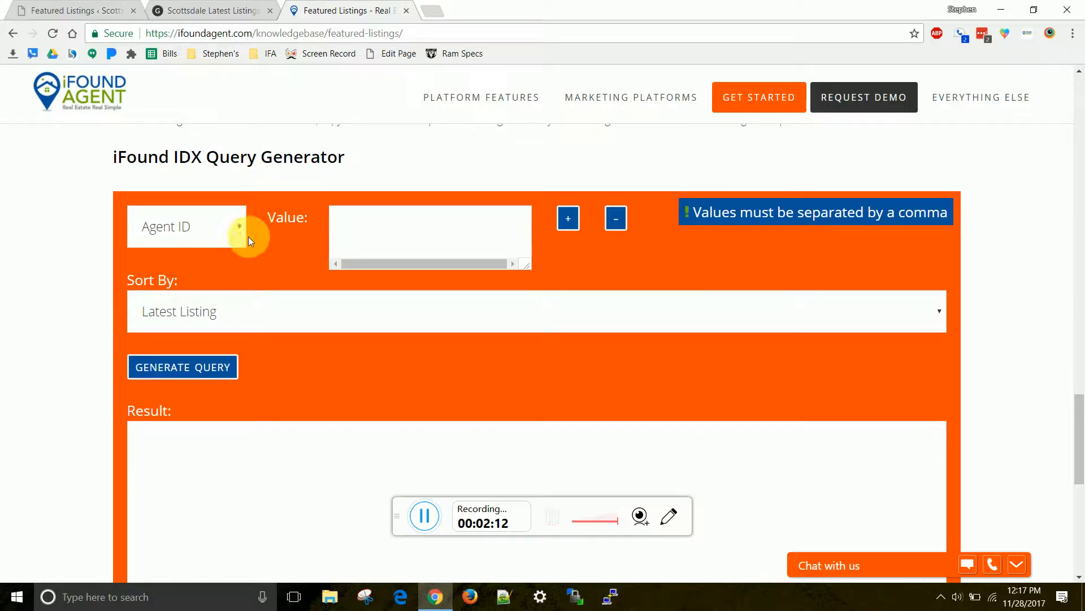
{"action": "left_click", "coordinate": [391, 232]}
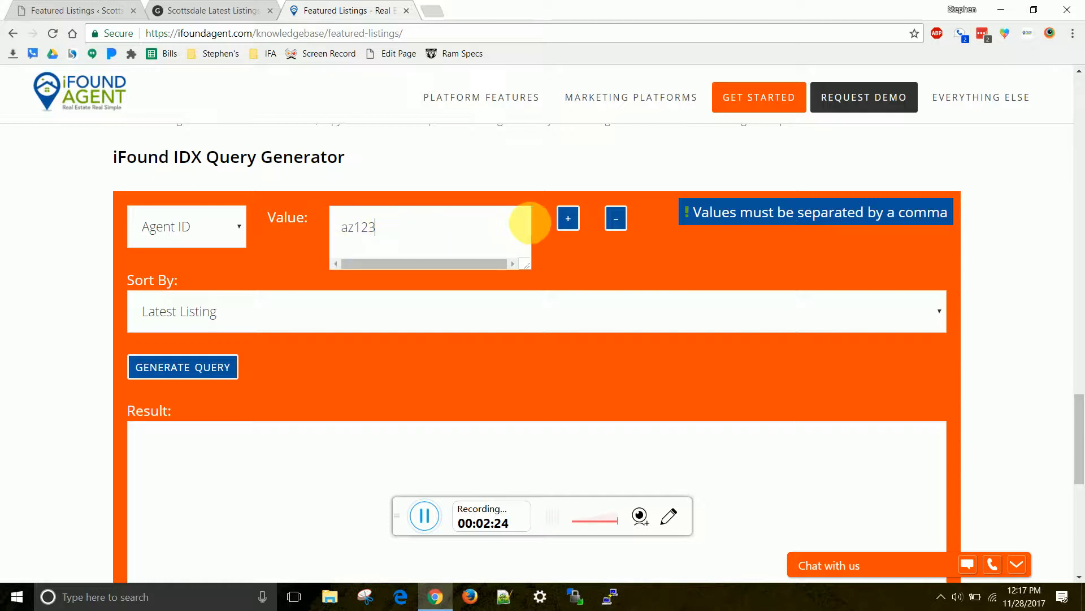
{"action": "left_click", "coordinate": [228, 373]}
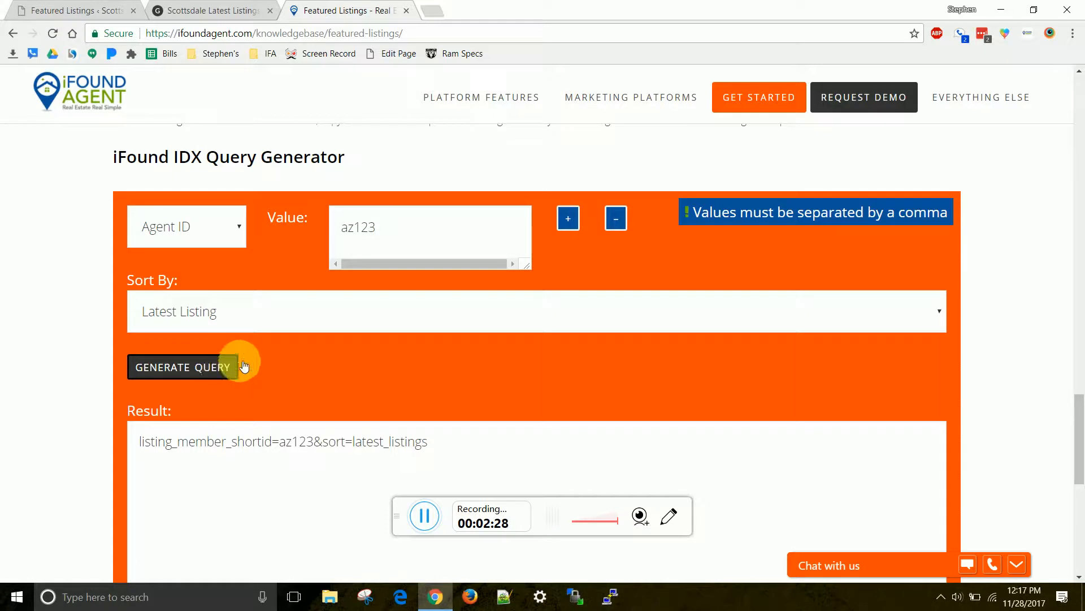
{"action": "left_click_drag", "start_coordinate": [456, 454], "coordinate": [117, 441]}
{"action": "key", "text": "ctrl+c"}
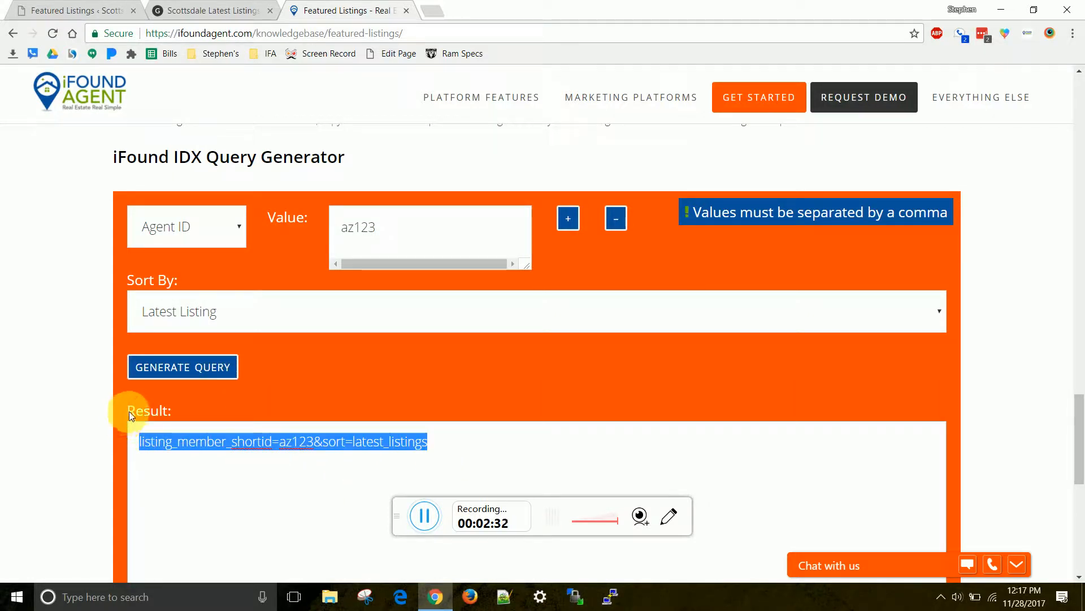
{"action": "scroll", "coordinate": [231, 382], "scroll_direction": "down", "scroll_amount": 3}
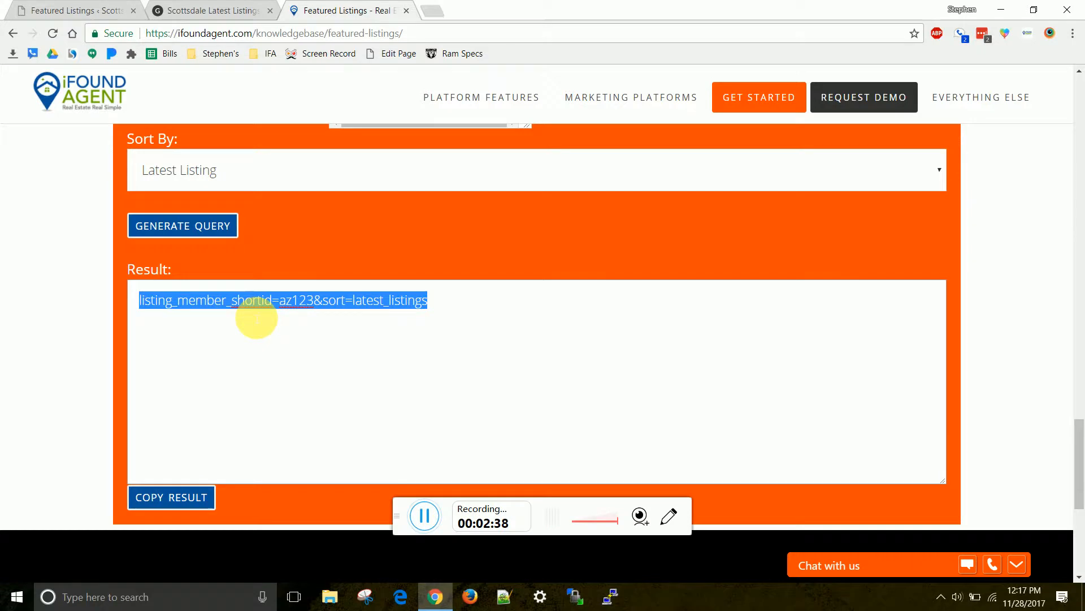
{"action": "left_click", "coordinate": [175, 10]}
Replace the Featured Query with listing_member_shortid=az123&sort=latest_listings
{"action": "left_click", "coordinate": [34, 10]}
{"action": "triple_click", "coordinate": [282, 258]}
{"action": "key", "text": "ctrl+v"}
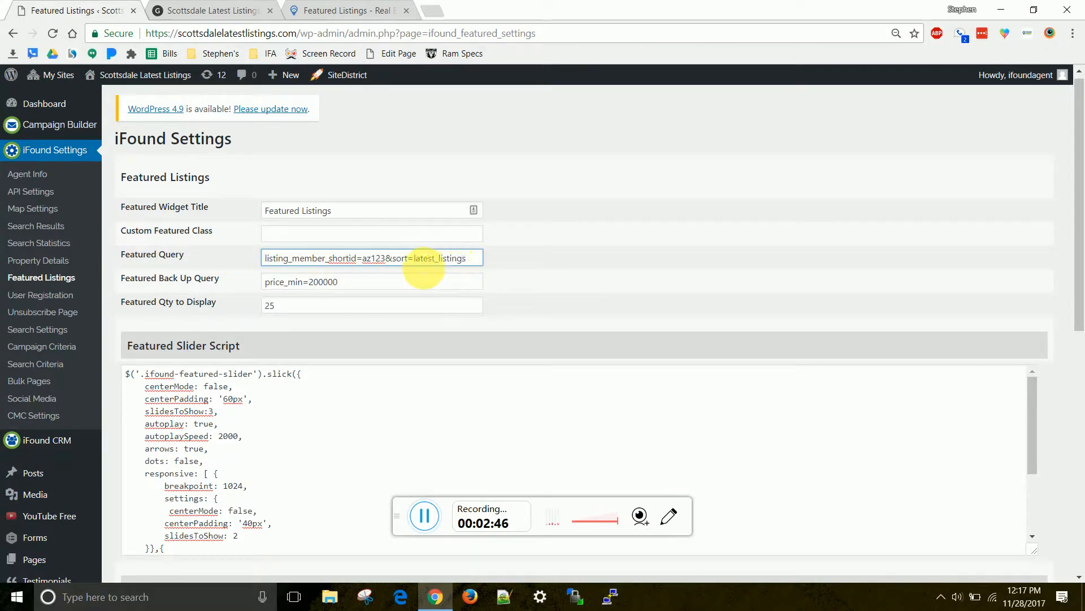
{"action": "left_click_drag", "start_coordinate": [265, 259], "coordinate": [467, 260]}
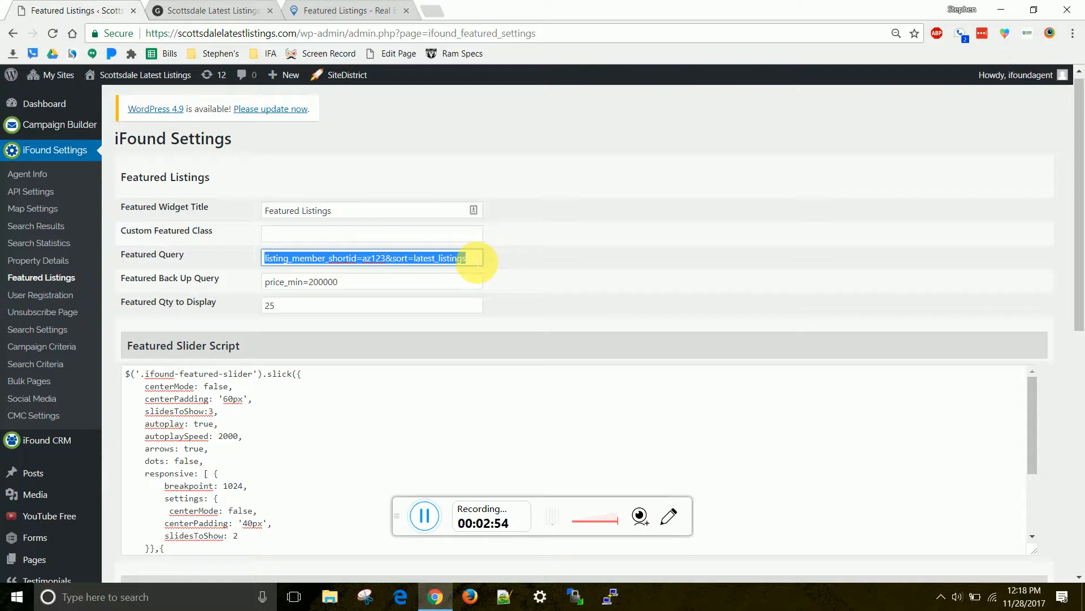
Change the generator filter to MLS ID with value 123456
{"action": "left_click", "coordinate": [234, 9]}
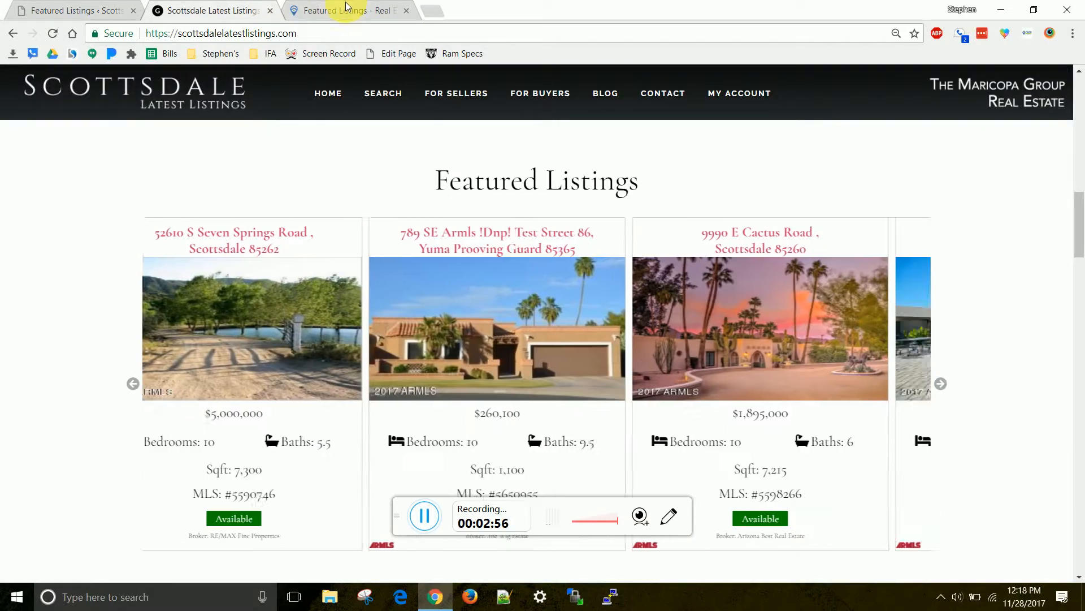
{"action": "left_click", "coordinate": [345, 9]}
{"action": "scroll", "coordinate": [336, 249], "scroll_direction": "up", "scroll_amount": 4}
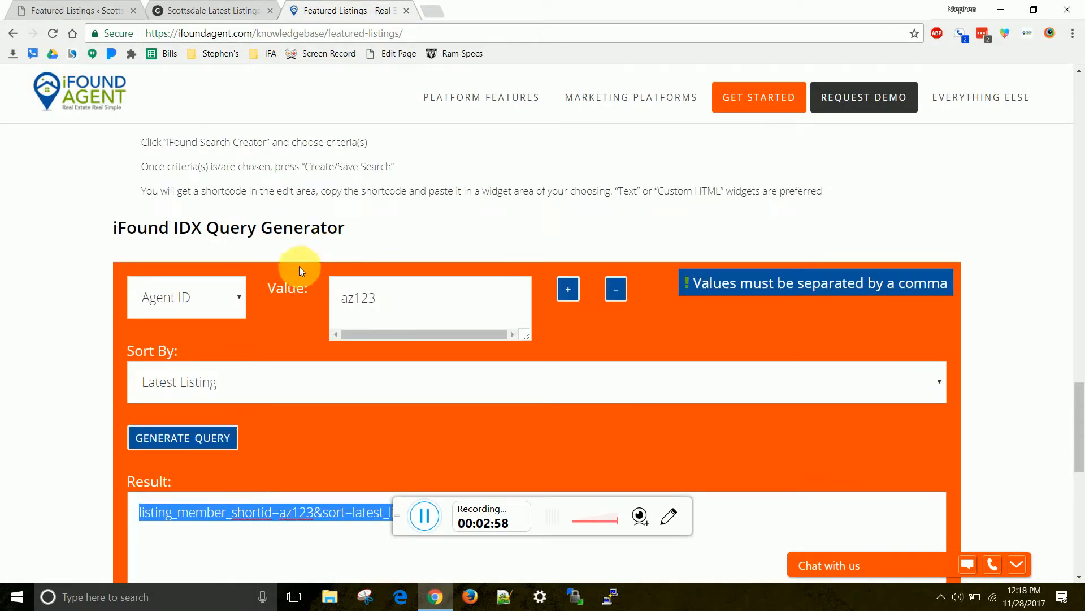
{"action": "scroll", "coordinate": [277, 323], "scroll_direction": "down", "scroll_amount": 3}
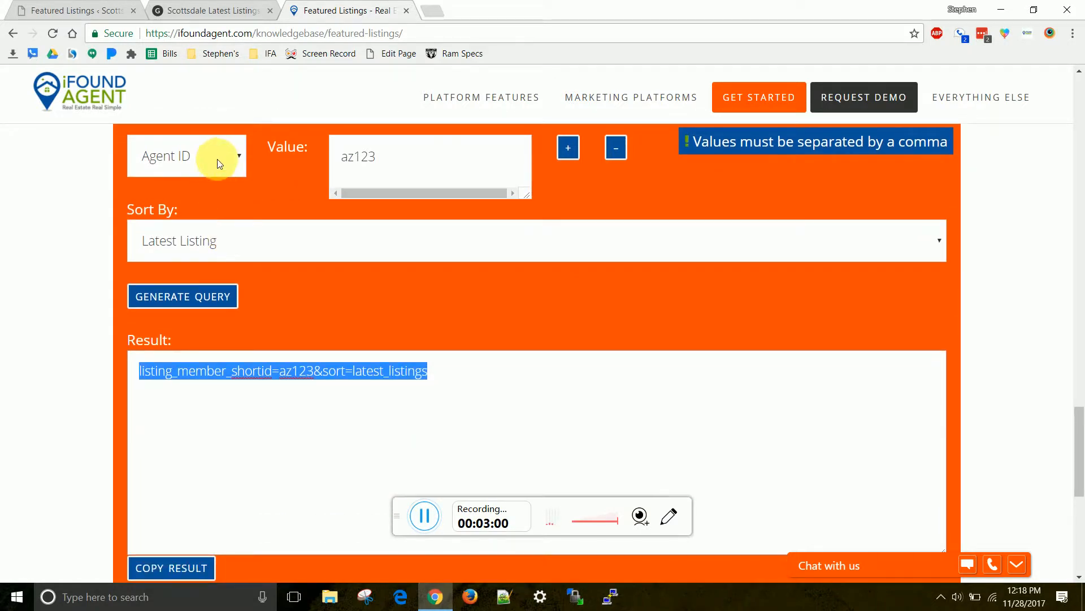
{"action": "left_click", "coordinate": [215, 164]}
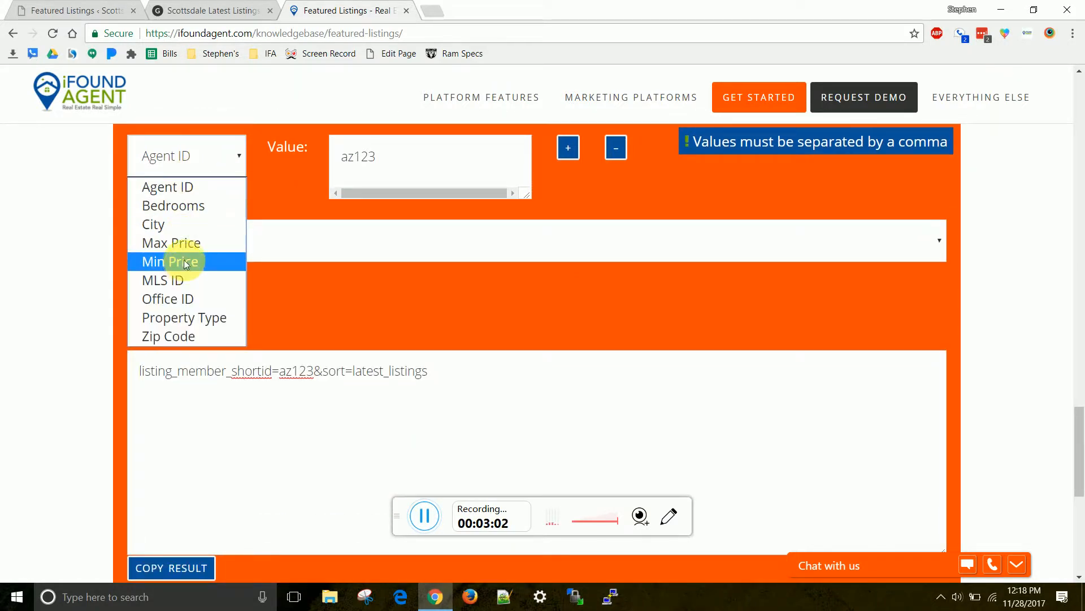
{"action": "left_click", "coordinate": [185, 278]}
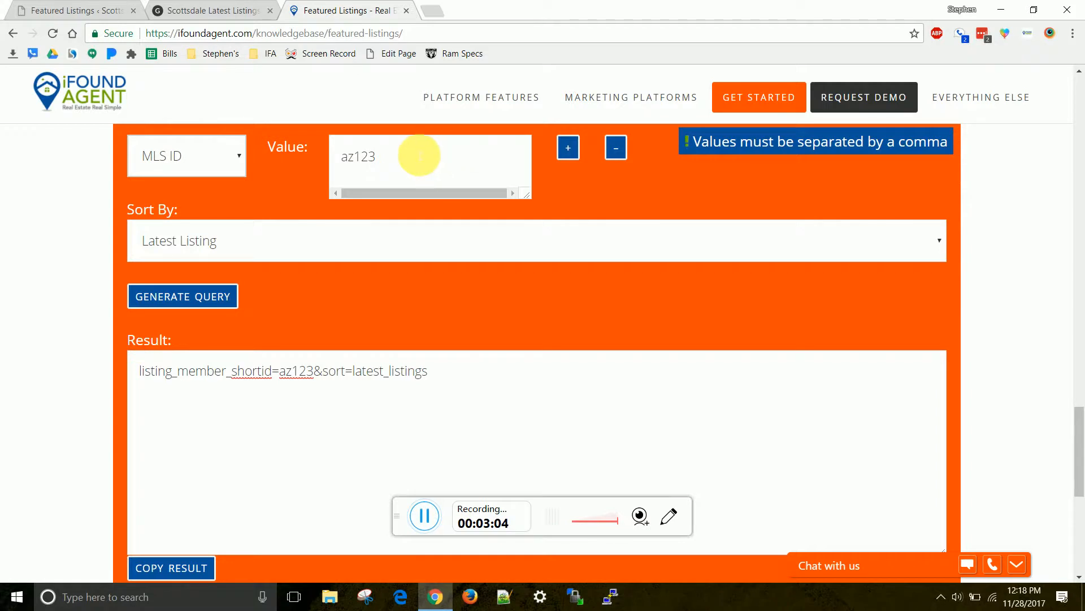
{"action": "left_click_drag", "start_coordinate": [419, 158], "coordinate": [295, 156]}
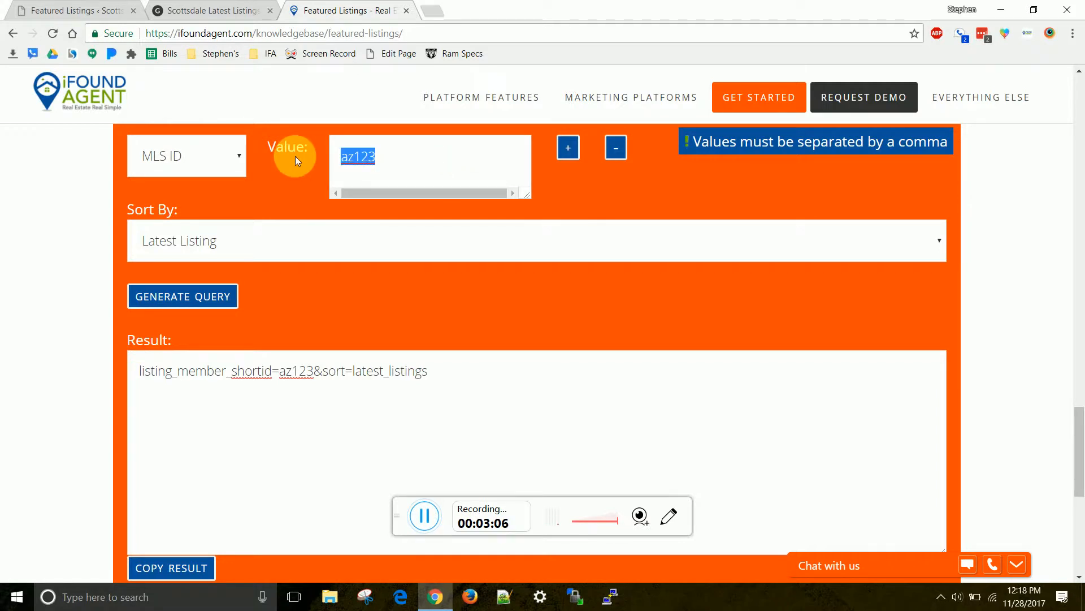
{"action": "type", "text": "123456"}
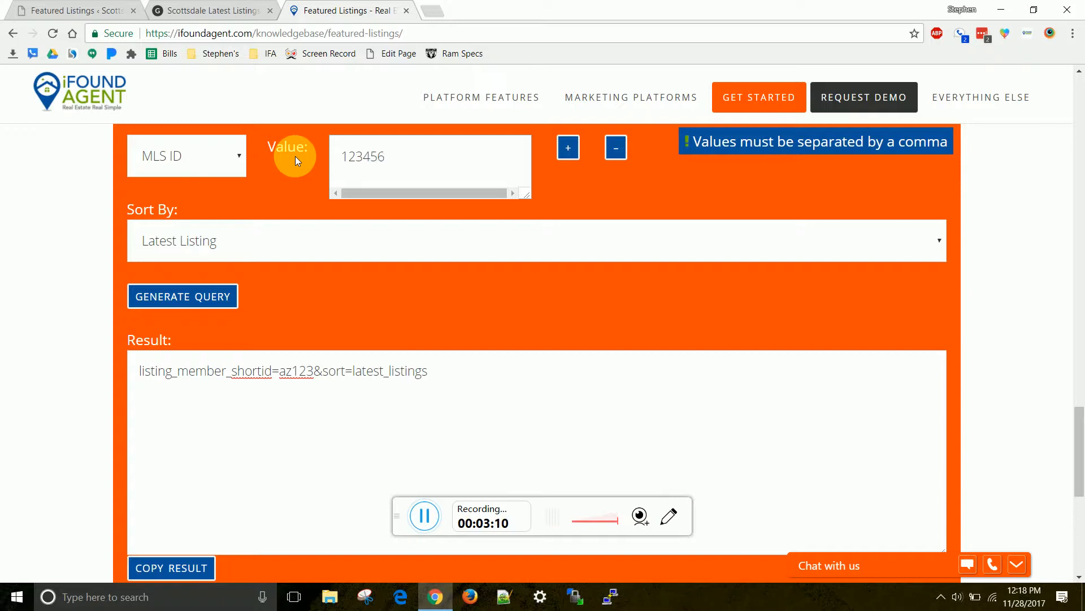
Add second and third MLS ID filter rows for two more listings
{"action": "left_click", "coordinate": [573, 156]}
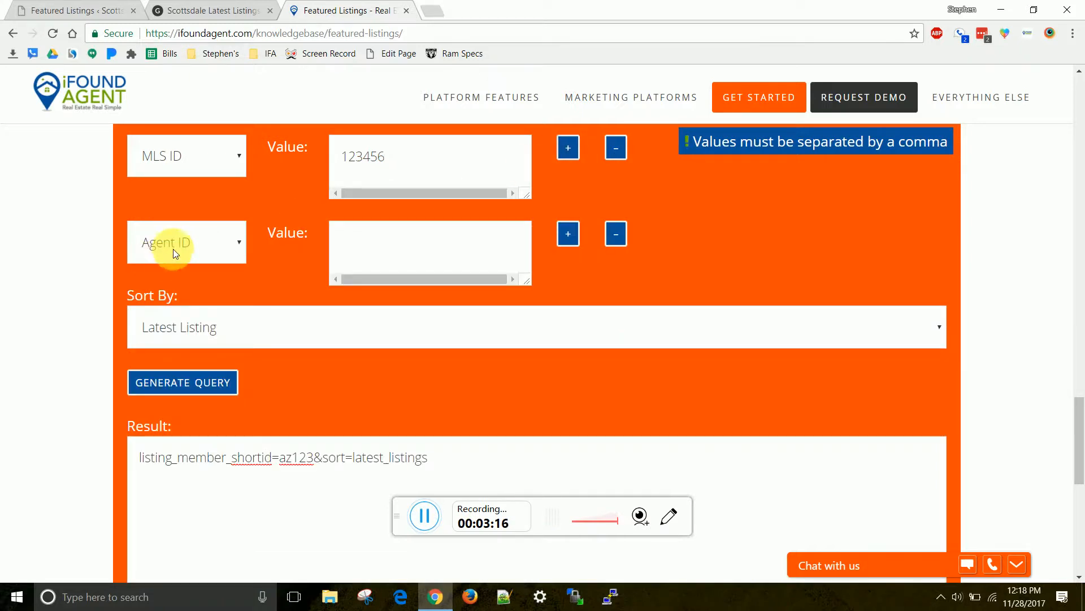
{"action": "left_click", "coordinate": [169, 244]}
{"action": "left_click", "coordinate": [180, 346]}
{"action": "left_click", "coordinate": [191, 241]}
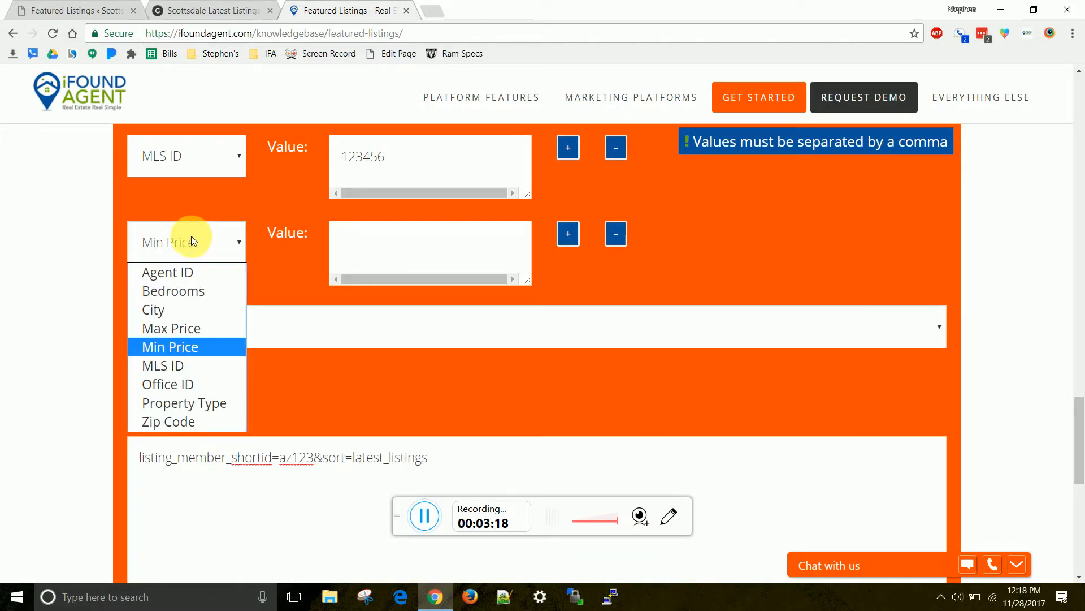
{"action": "left_click", "coordinate": [181, 365]}
{"action": "left_click", "coordinate": [409, 262]}
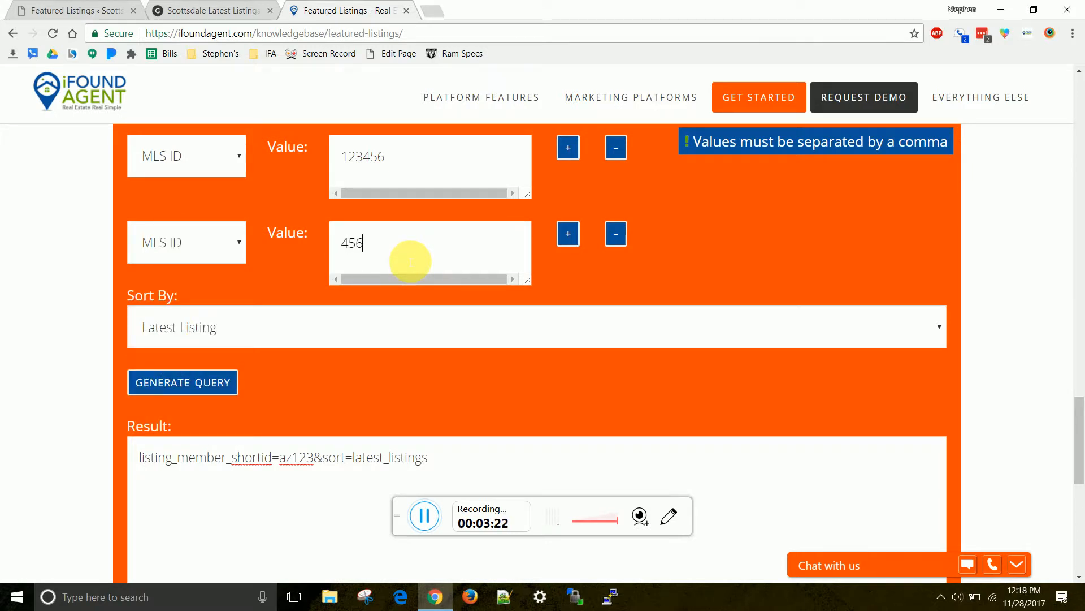
{"action": "left_click", "coordinate": [568, 234]}
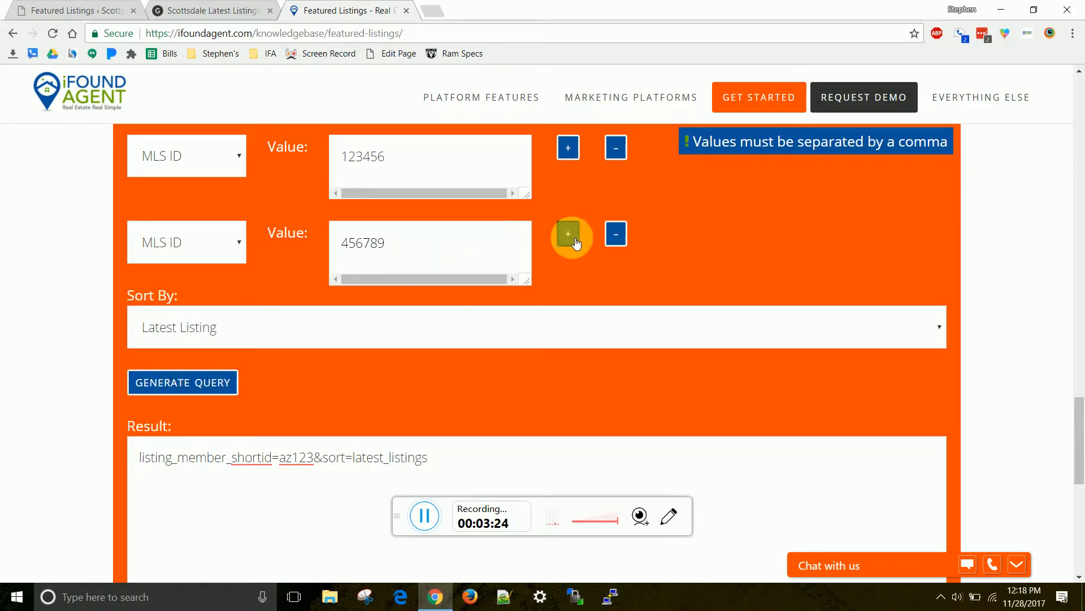
{"action": "left_click", "coordinate": [191, 339]}
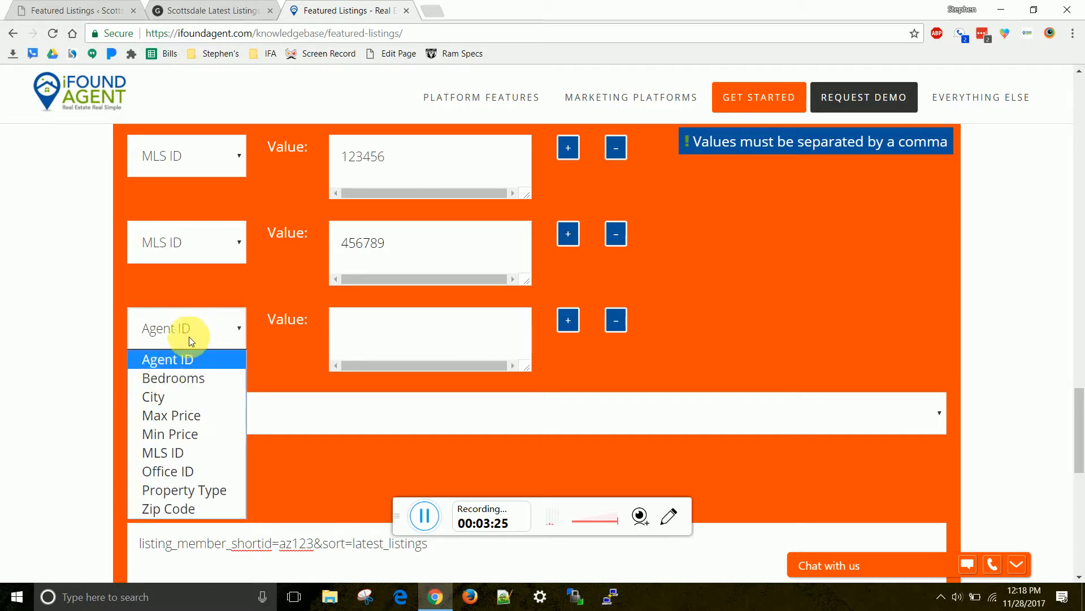
{"action": "left_click", "coordinate": [171, 452]}
{"action": "left_click", "coordinate": [385, 356]}
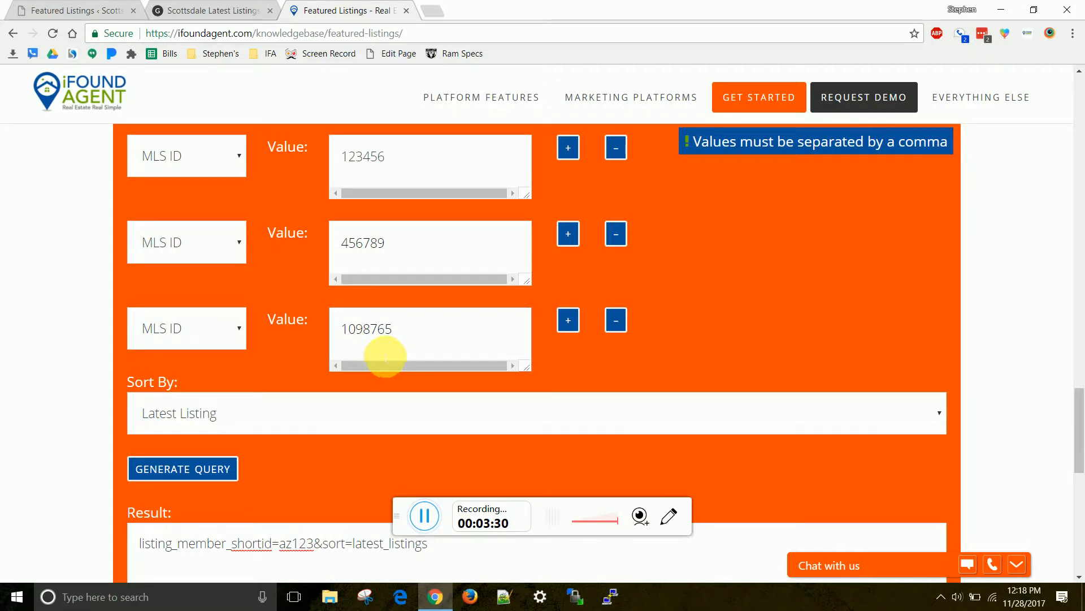
Keep Latest Listing sorting, generate the three-MLS-ID query, and copy the result
{"action": "scroll", "coordinate": [292, 253], "scroll_direction": "down", "scroll_amount": 3}
{"action": "scroll", "coordinate": [419, 249], "scroll_direction": "up", "scroll_amount": 4}
{"action": "scroll", "coordinate": [339, 260], "scroll_direction": "down", "scroll_amount": 2}
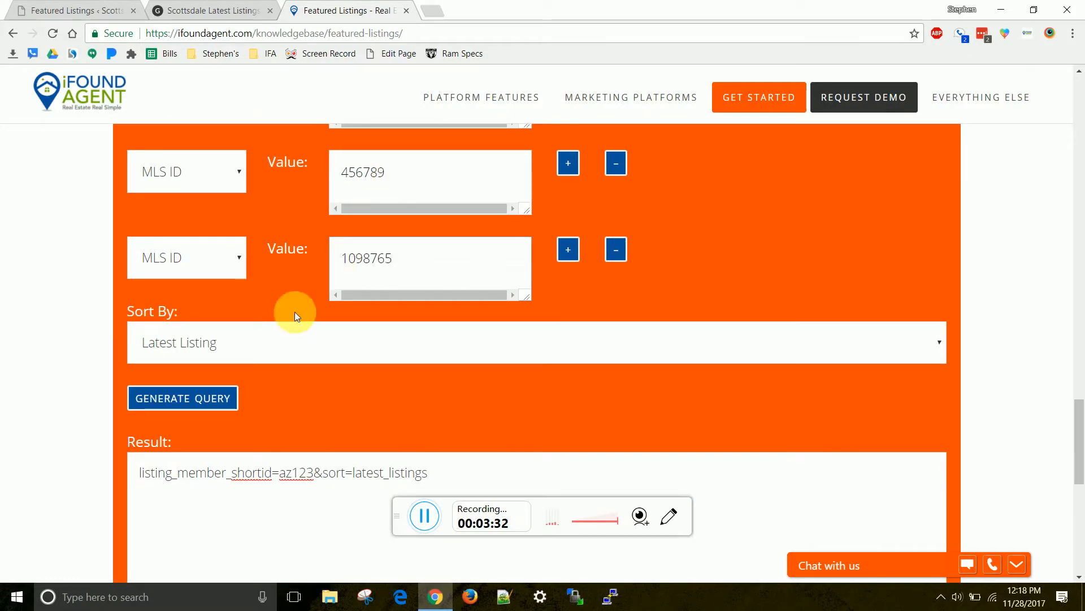
{"action": "left_click", "coordinate": [247, 359]}
{"action": "scroll", "coordinate": [265, 349], "scroll_direction": "down", "scroll_amount": 3}
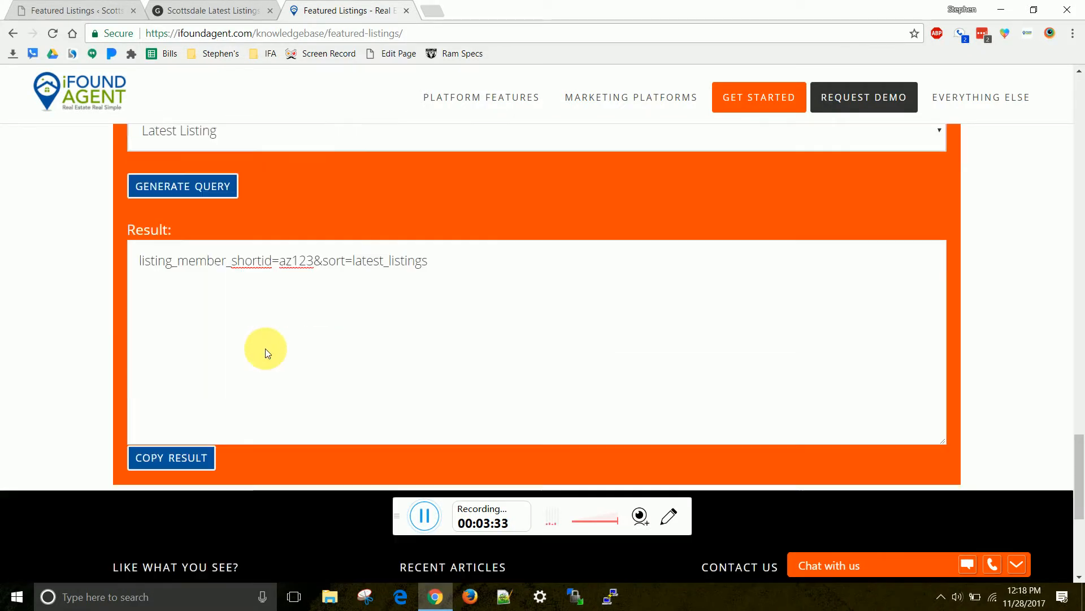
{"action": "left_click", "coordinate": [255, 129]}
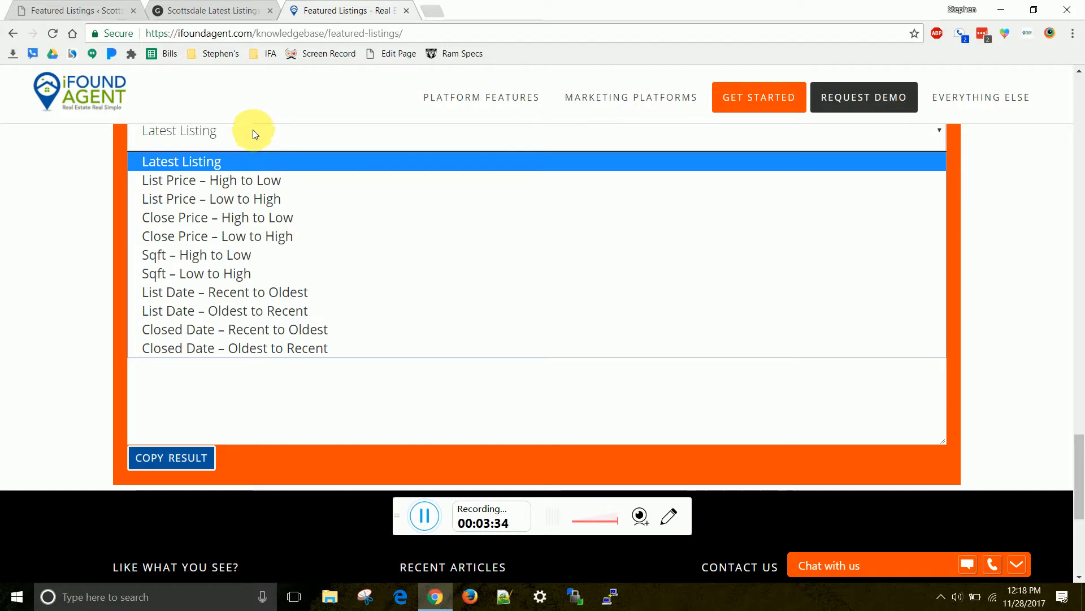
{"action": "left_click", "coordinate": [315, 162]}
{"action": "scroll", "coordinate": [270, 292], "scroll_direction": "up", "scroll_amount": 1}
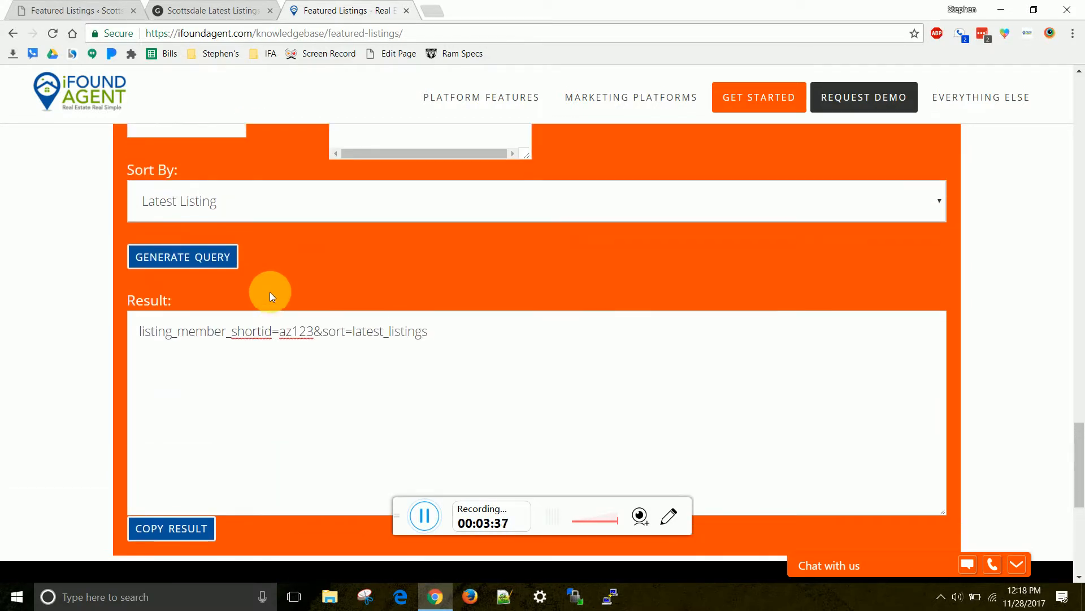
{"action": "left_click", "coordinate": [213, 257]}
{"action": "left_click_drag", "start_coordinate": [612, 352], "coordinate": [643, 346]}
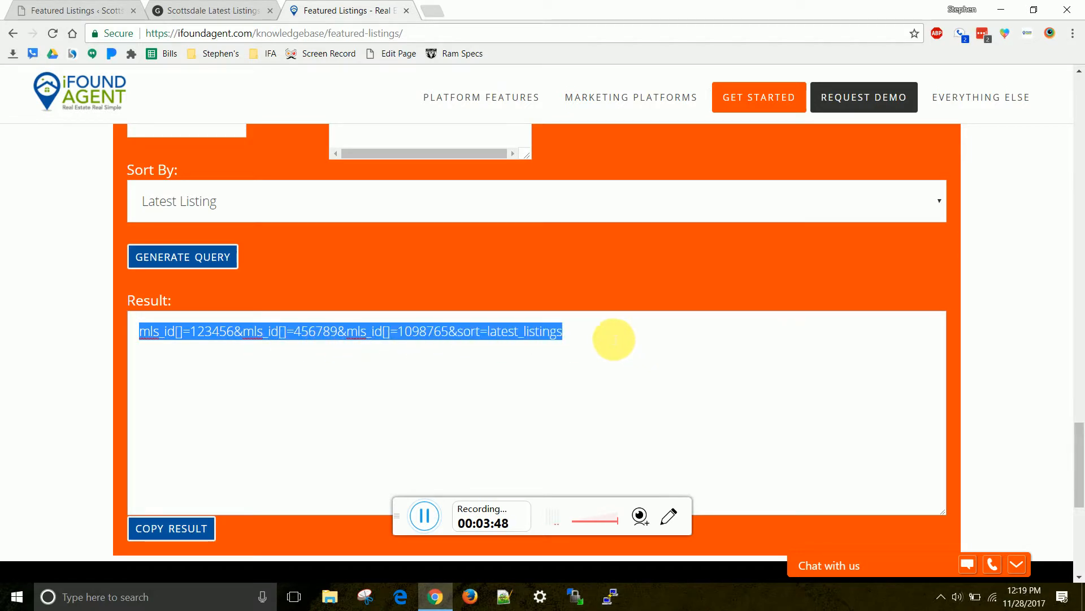
{"action": "left_click", "coordinate": [85, 11]}
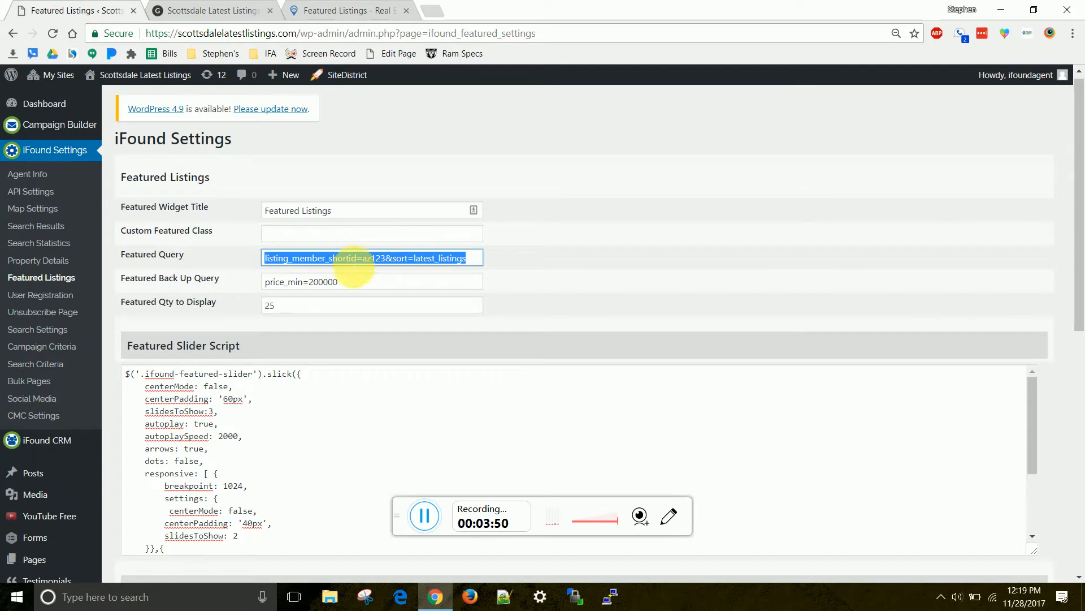
Paste the generated three-MLS-ID query over the old Featured Query value
{"action": "right_click", "coordinate": [359, 257]}
{"action": "left_click", "coordinate": [351, 255]}
{"action": "double_click", "coordinate": [346, 259]}
{"action": "key", "text": "ctrl+a"}
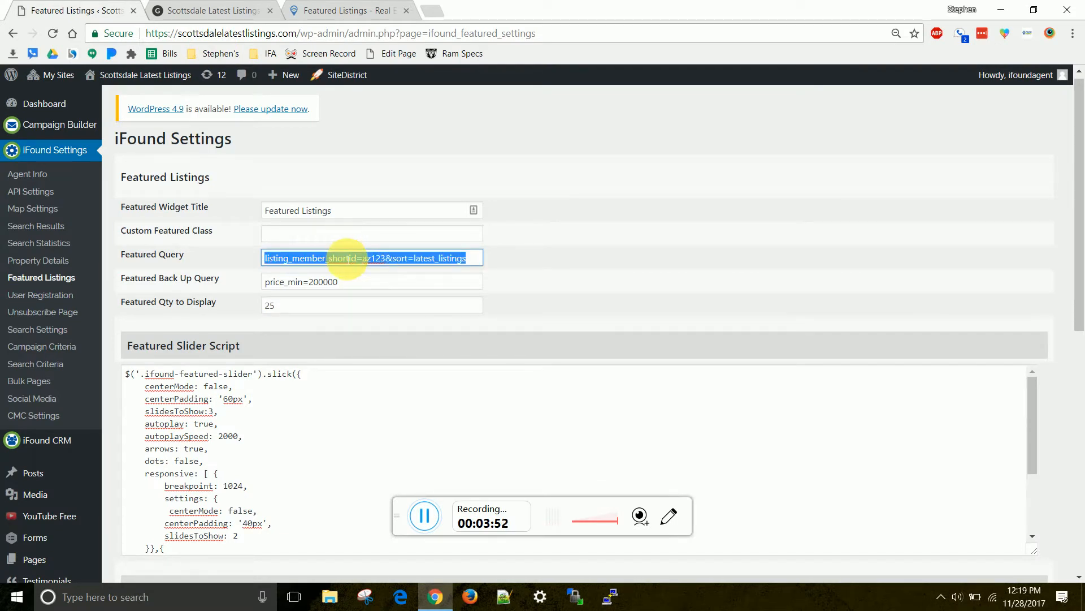
{"action": "type", "text": "mls_id[]=4567890&mls_id[]=1098765&sort=latest_listings"}
{"action": "key", "text": "ctrl+a"}
{"action": "left_click", "coordinate": [320, 258]}
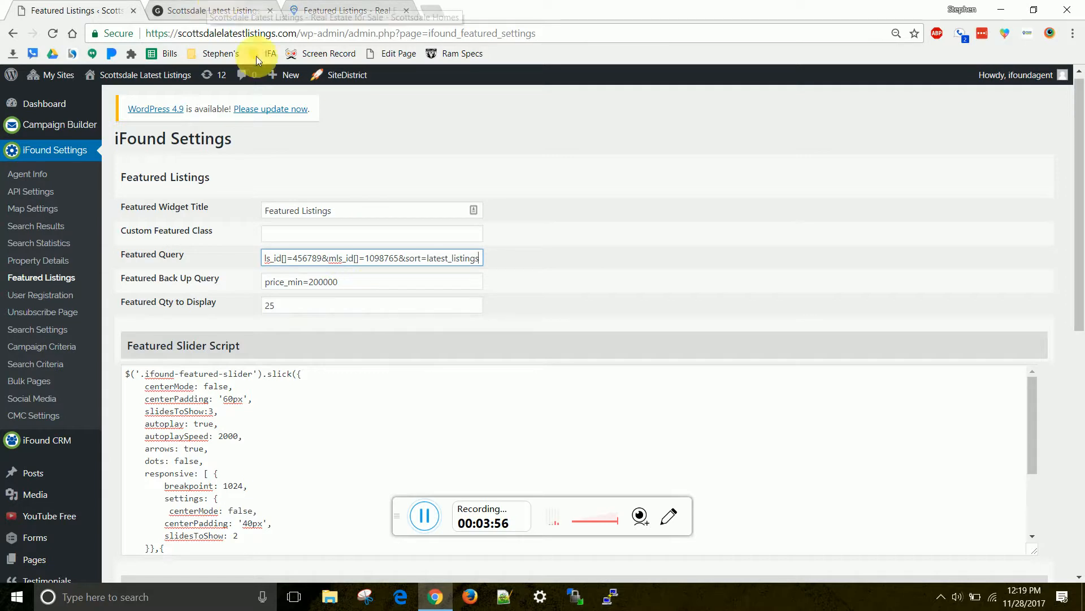
{"action": "left_click", "coordinate": [329, 286]}
{"action": "key", "text": "ctrl+a"}
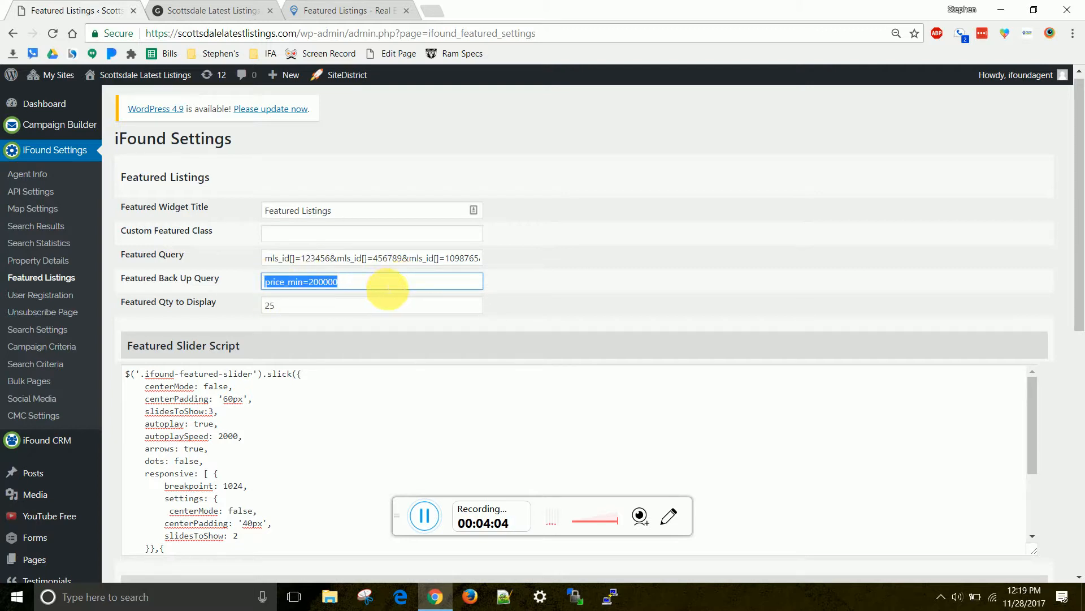
Trim the Featured Query to mls_id=123456 by deleting the [] and extra IDs
{"action": "mouse_move", "coordinate": [277, 261]}
{"action": "left_mouse_down"}
{"action": "mouse_move", "coordinate": [441, 263]}
{"action": "mouse_move", "coordinate": [291, 259]}
{"action": "left_mouse_up"}
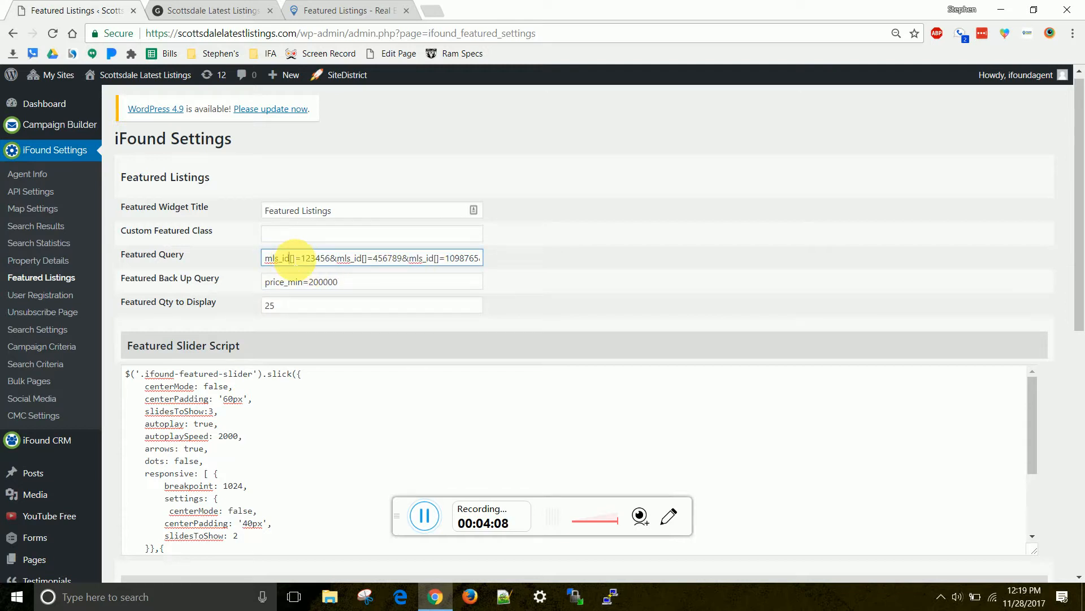
{"action": "key", "text": "Delete"}
{"action": "key", "text": "Delete"}
{"action": "key", "text": "Right"}
{"action": "key", "text": "Right"}
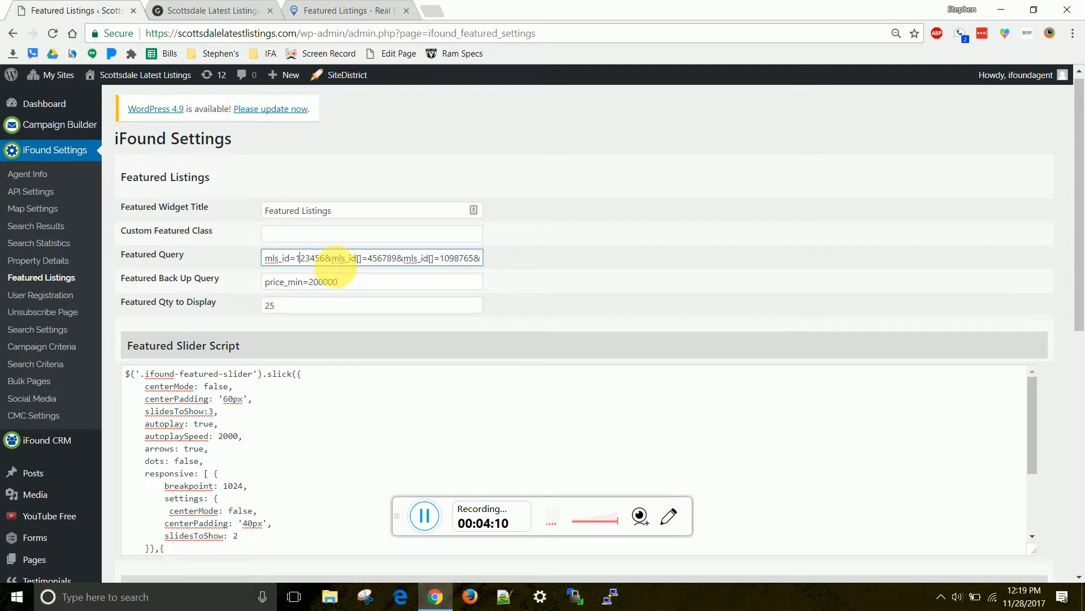
{"action": "key", "text": "shift+End"}
{"action": "key", "text": "Delete"}
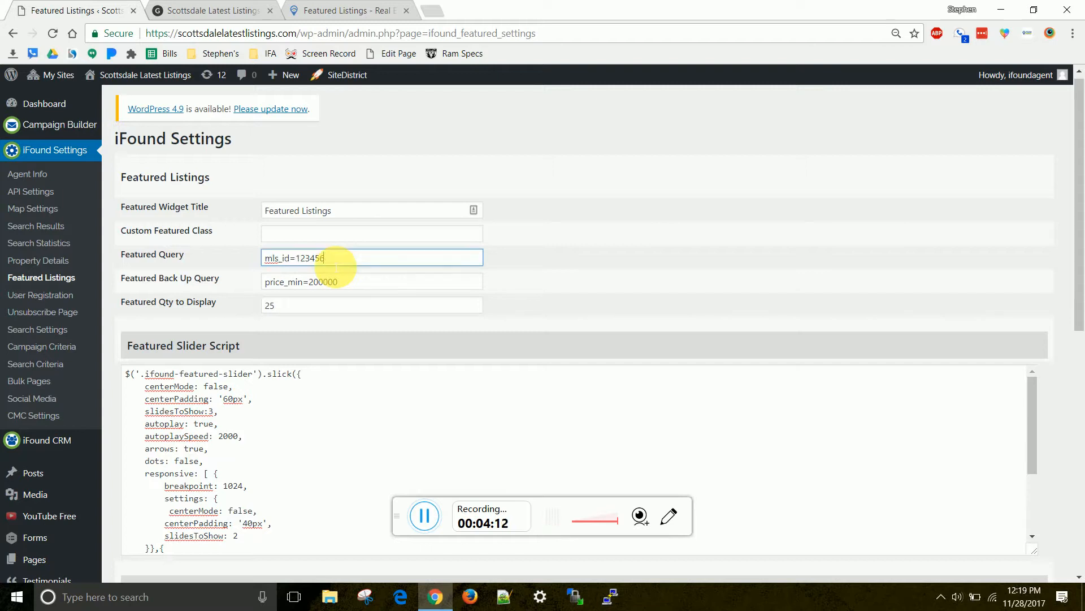
{"action": "left_click_drag", "start_coordinate": [335, 265], "coordinate": [207, 263]}
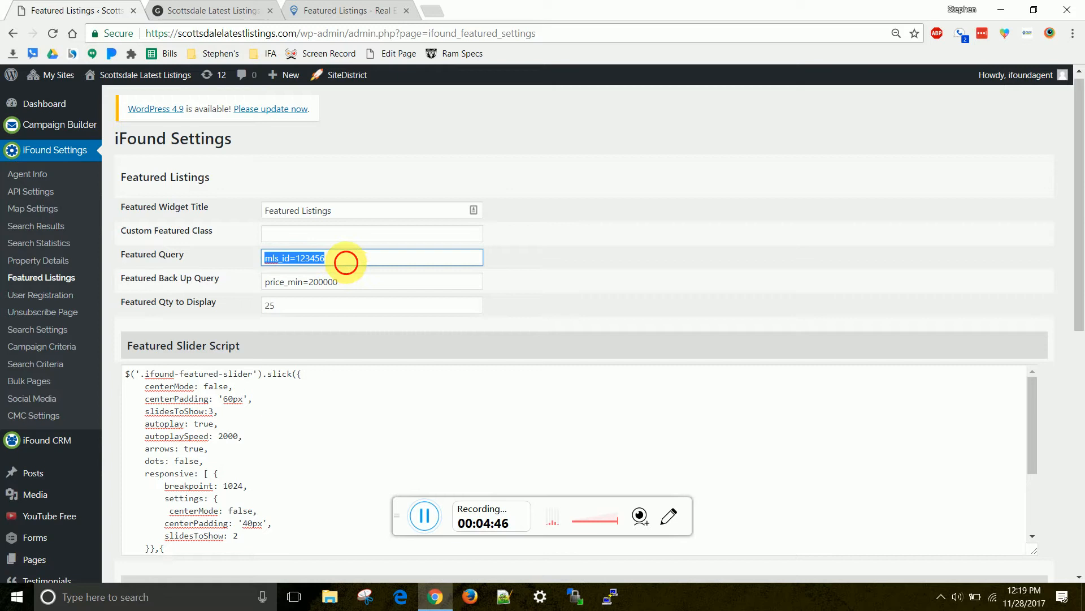
Highlight the mls_id=123456 Featured Query and the Featured Back Up Query price values
{"action": "left_click", "coordinate": [349, 259]}
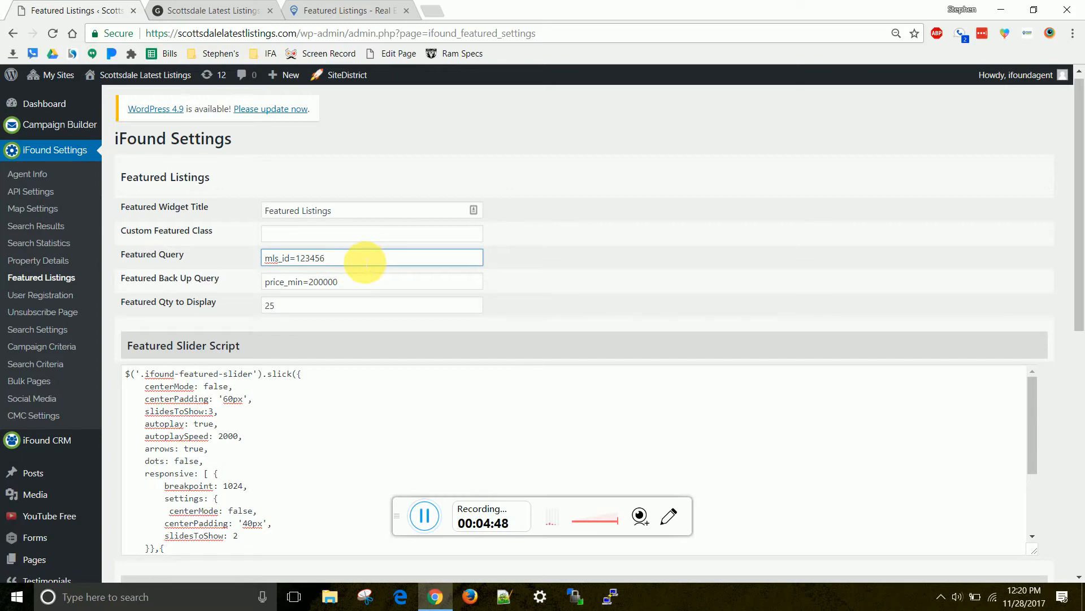
{"action": "left_click_drag", "start_coordinate": [361, 257], "coordinate": [256, 255]}
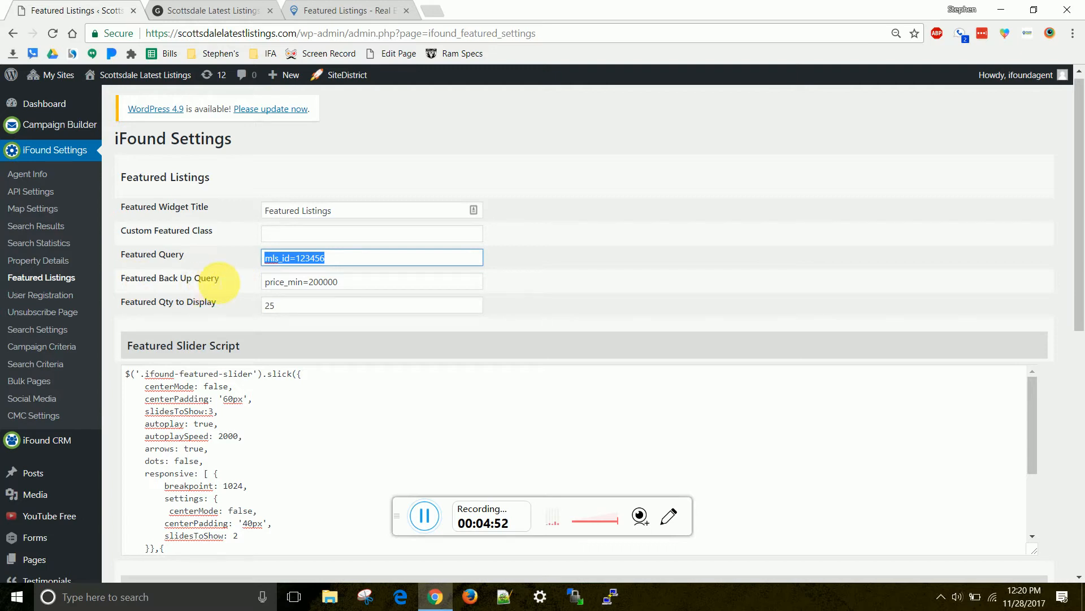
{"action": "left_click_drag", "start_coordinate": [377, 284], "coordinate": [270, 290]}
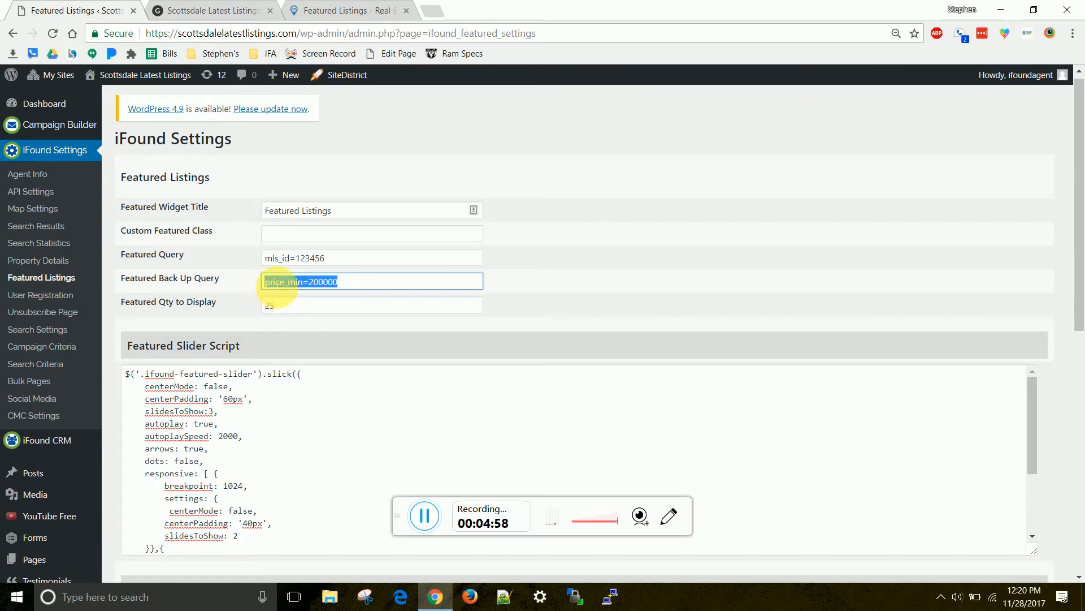
{"action": "left_click", "coordinate": [322, 10]}
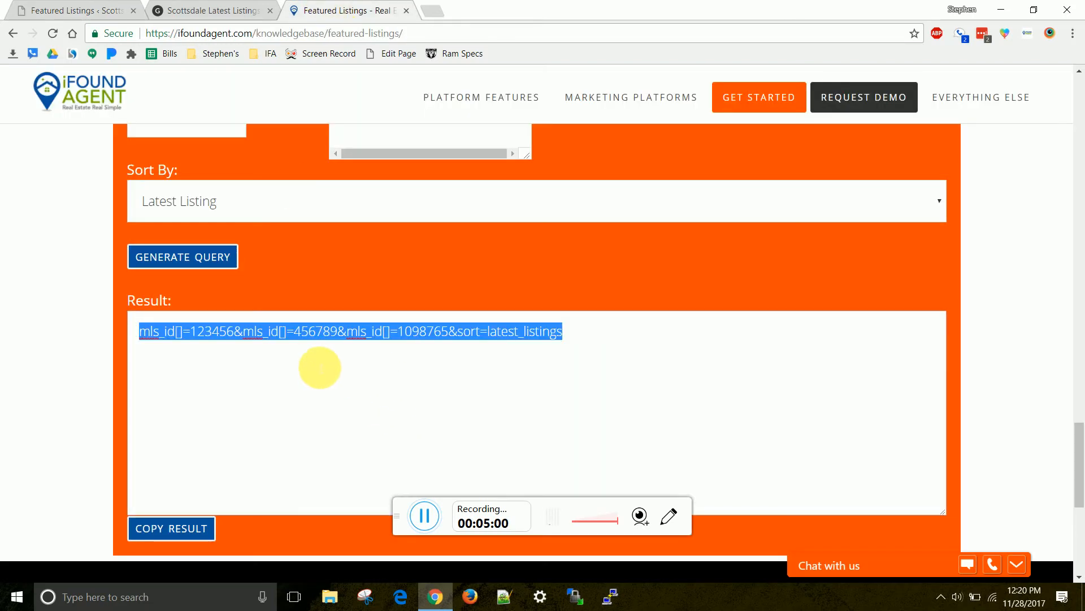
Look over the live site and settings tabs, ending on the query generator page
{"action": "left_click", "coordinate": [192, 9]}
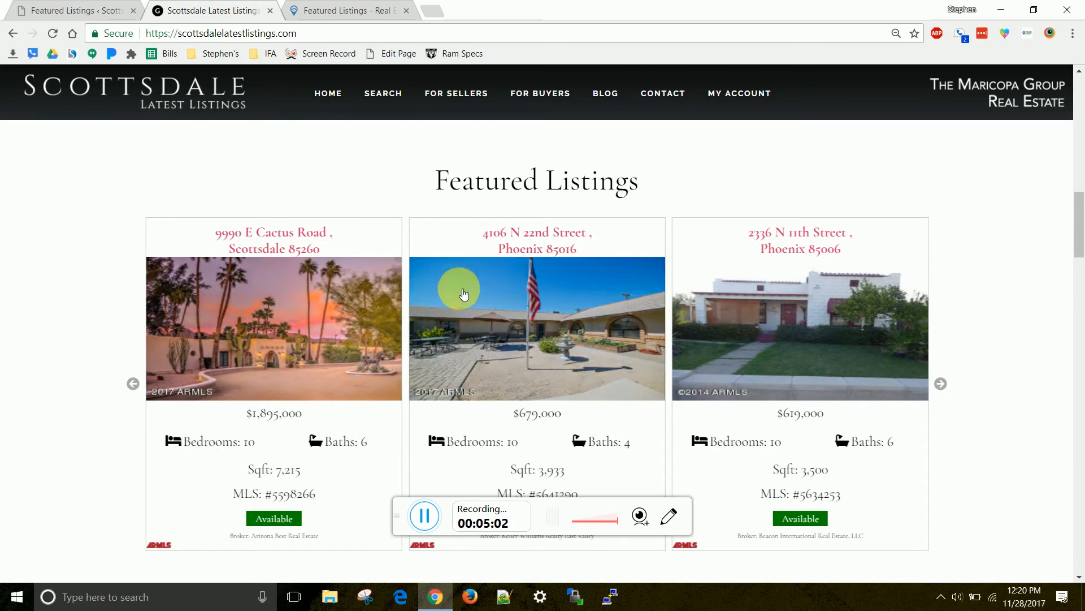
{"action": "left_click", "coordinate": [317, 10]}
{"action": "left_click", "coordinate": [102, 10]}
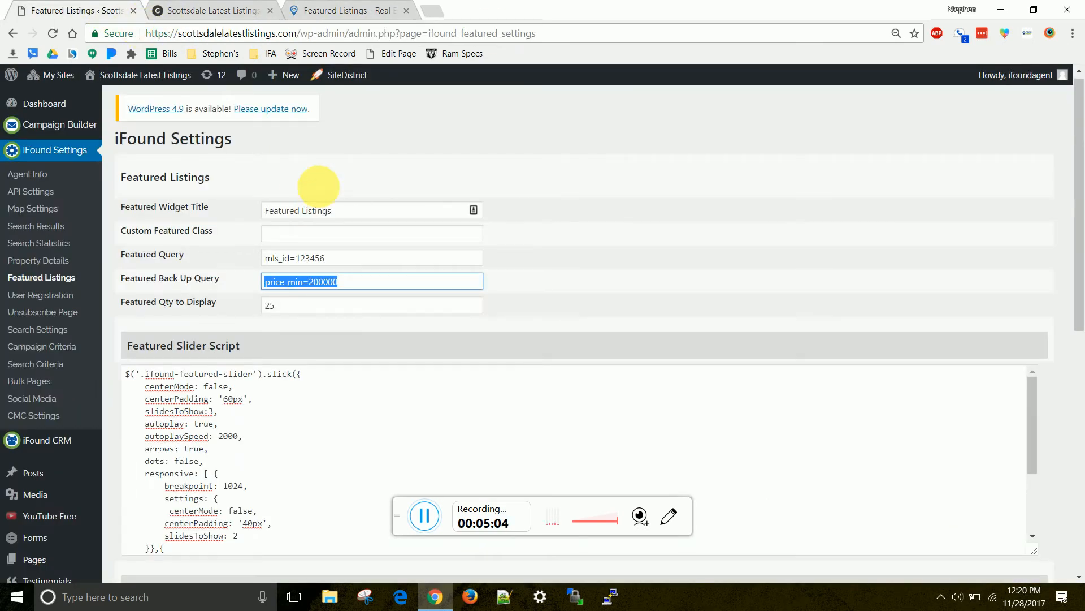
{"action": "left_click", "coordinate": [222, 10]}
{"action": "left_click", "coordinate": [342, 11]}
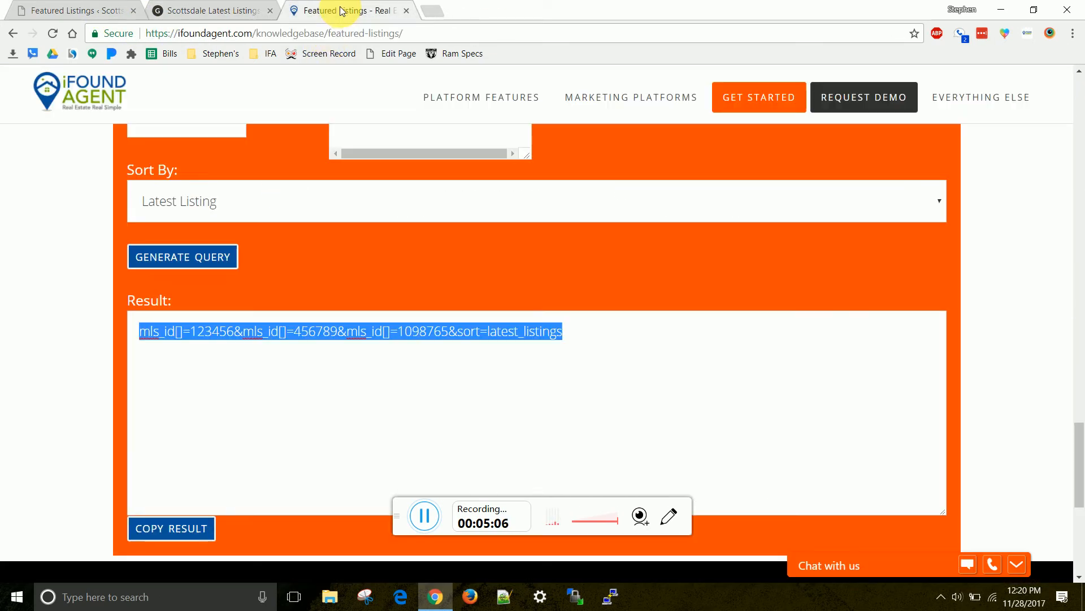
Scroll the Featured Listings article back to its overview and query types
{"action": "scroll", "coordinate": [336, 300], "scroll_direction": "up", "scroll_amount": 15}
{"action": "scroll", "coordinate": [336, 300], "scroll_direction": "up", "scroll_amount": 8}
{"action": "scroll", "coordinate": [337, 299], "scroll_direction": "down", "scroll_amount": 1}
{"action": "left_click_drag", "start_coordinate": [126, 144], "coordinate": [404, 347]}
{"action": "left_click", "coordinate": [405, 347]}
{"action": "scroll", "coordinate": [404, 346], "scroll_direction": "down", "scroll_amount": 4}
{"action": "scroll", "coordinate": [404, 342], "scroll_direction": "down", "scroll_amount": 15}
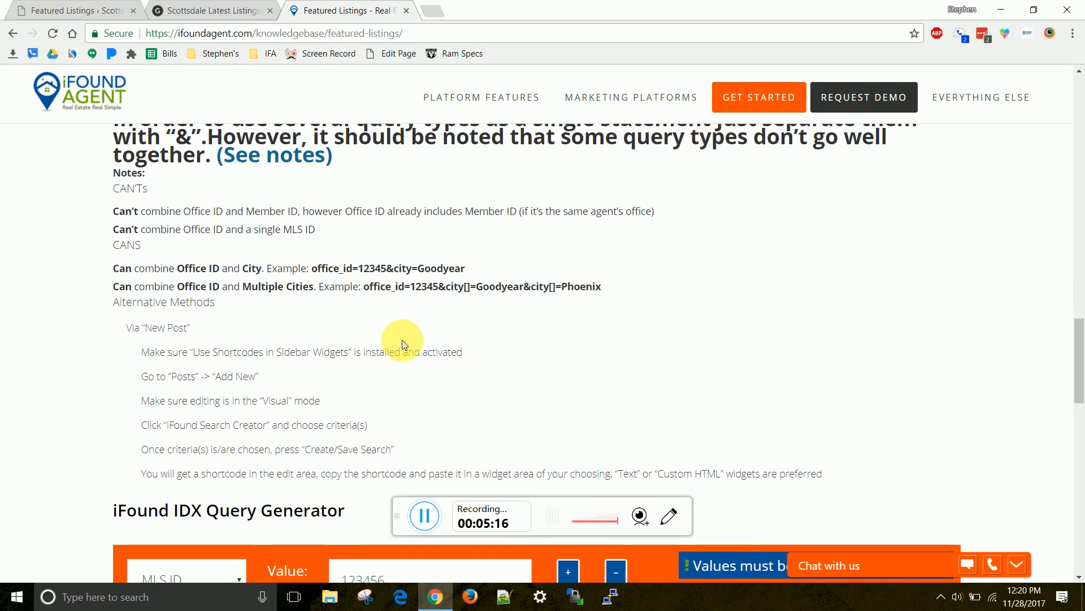
{"action": "scroll", "coordinate": [402, 341], "scroll_direction": "down", "scroll_amount": 8}
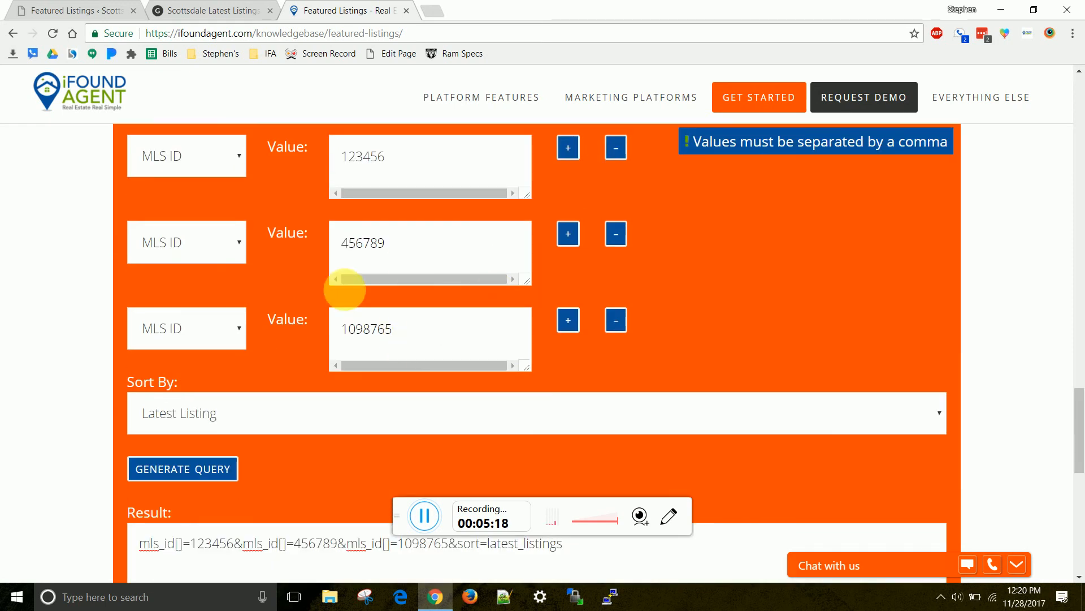
{"action": "scroll", "coordinate": [345, 289], "scroll_direction": "down", "scroll_amount": 5}
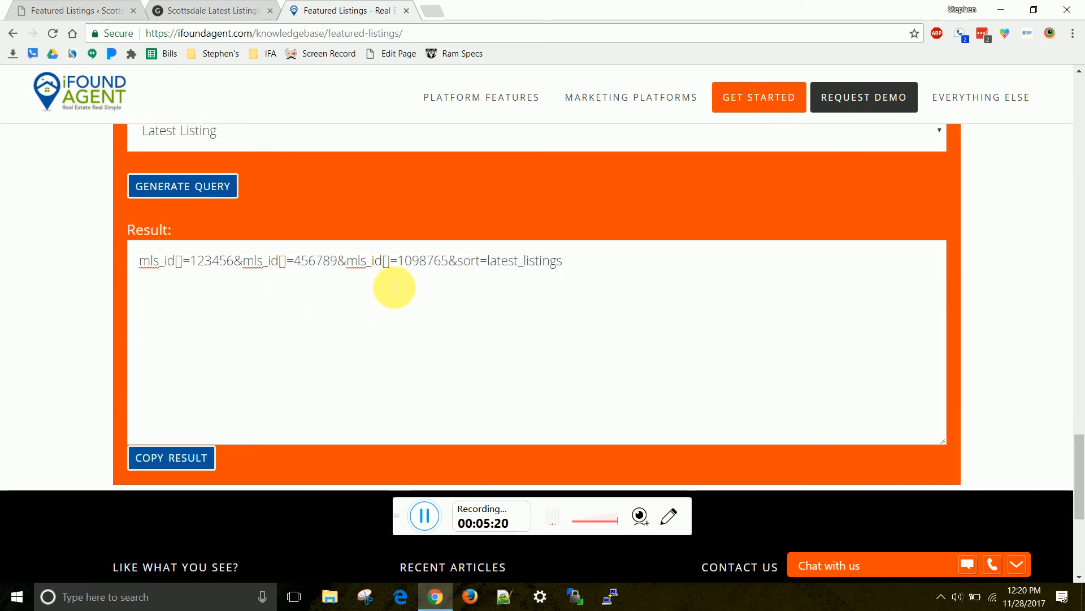
{"action": "scroll", "coordinate": [339, 310], "scroll_direction": "down", "scroll_amount": 5}
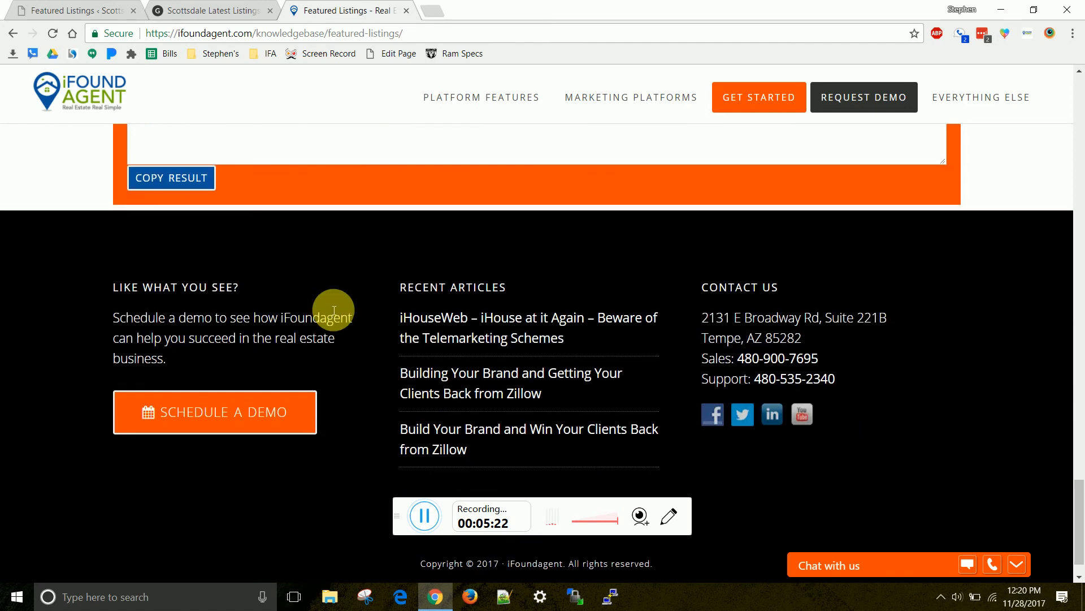
{"action": "scroll", "coordinate": [334, 310], "scroll_direction": "up", "scroll_amount": 20}
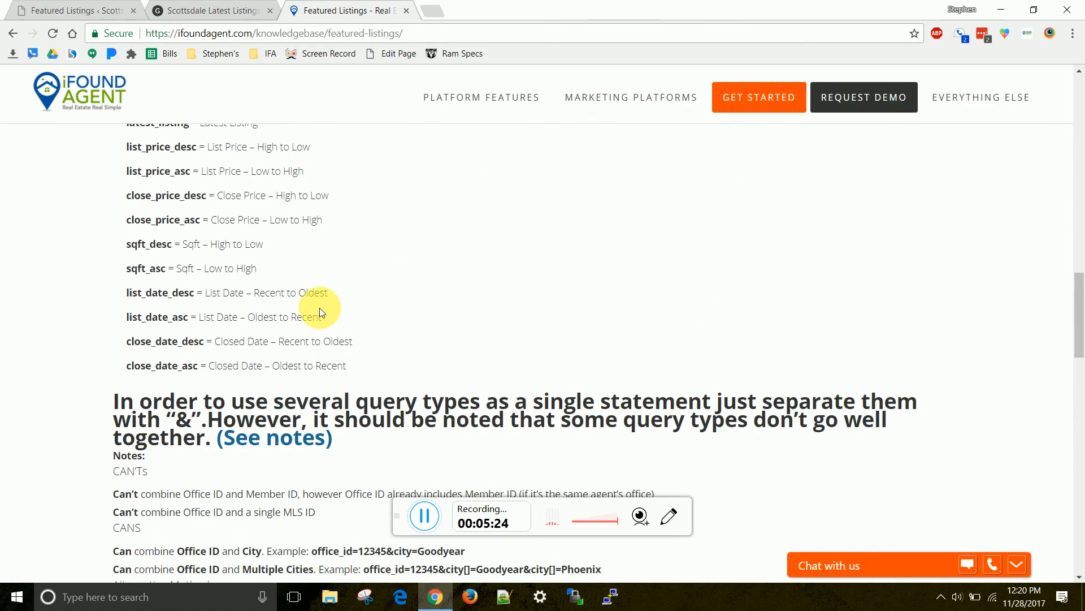
{"action": "scroll", "coordinate": [318, 307], "scroll_direction": "up", "scroll_amount": 20}
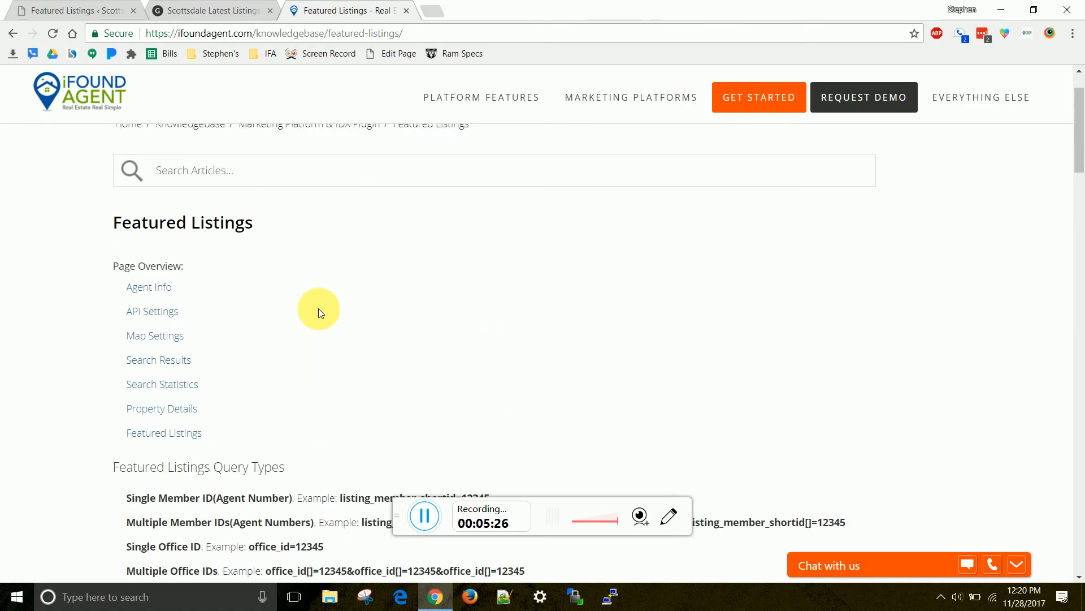